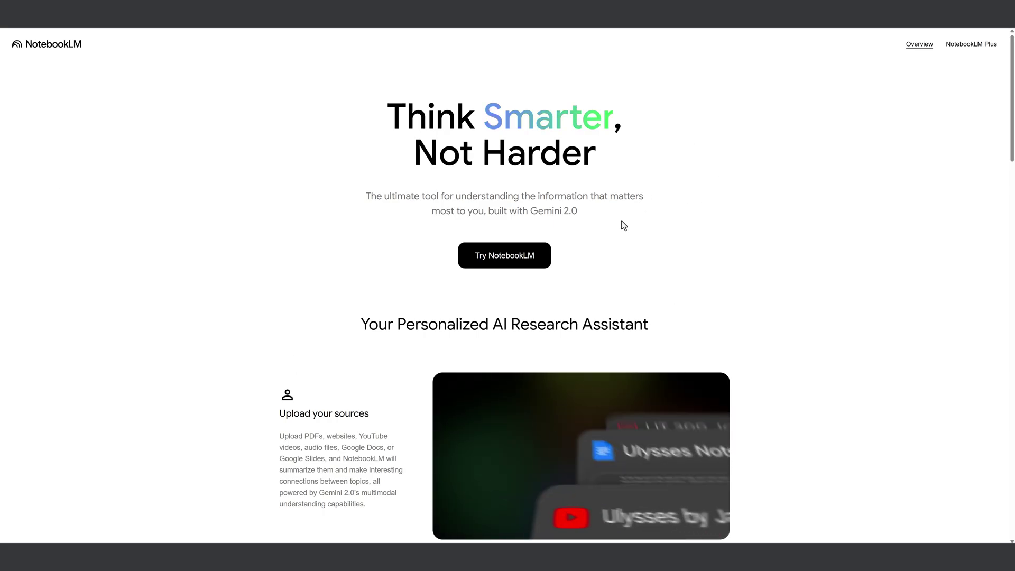
# - Launch NotebookLM and create a new untitled notebook, showing Add sources with 0 of 50 used
pyautogui.click(502, 262)
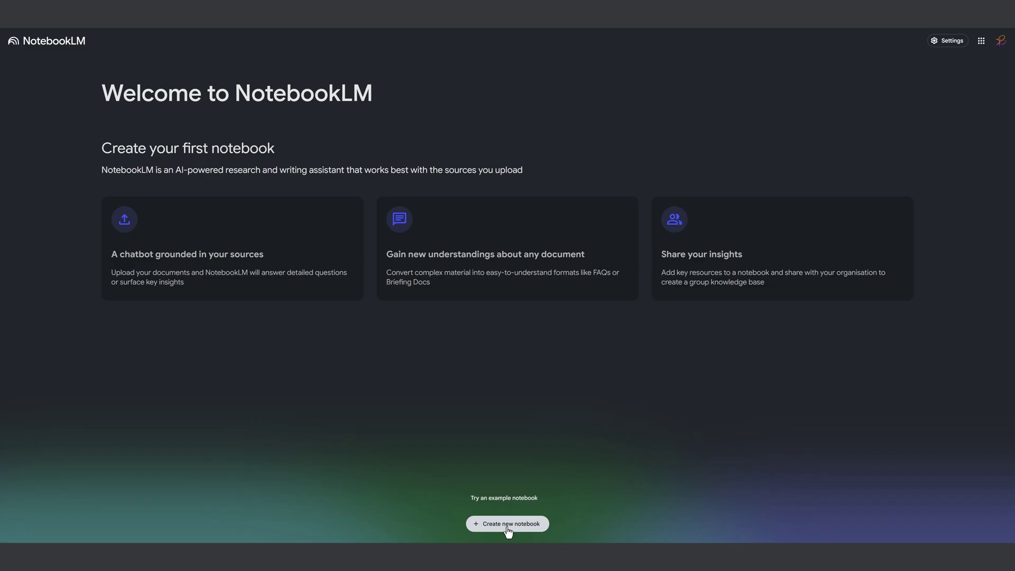
pyautogui.click(508, 530)
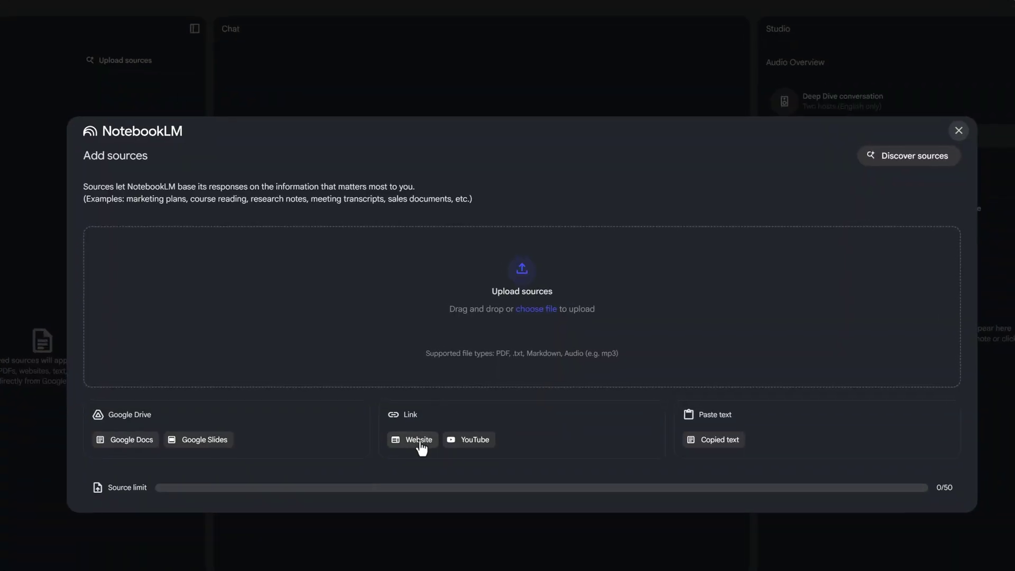
# - Add the copied nature.com lithium dendrite article link as a website source
pyautogui.click(420, 441)
pyautogui.hotkey('ctrl', 'v')
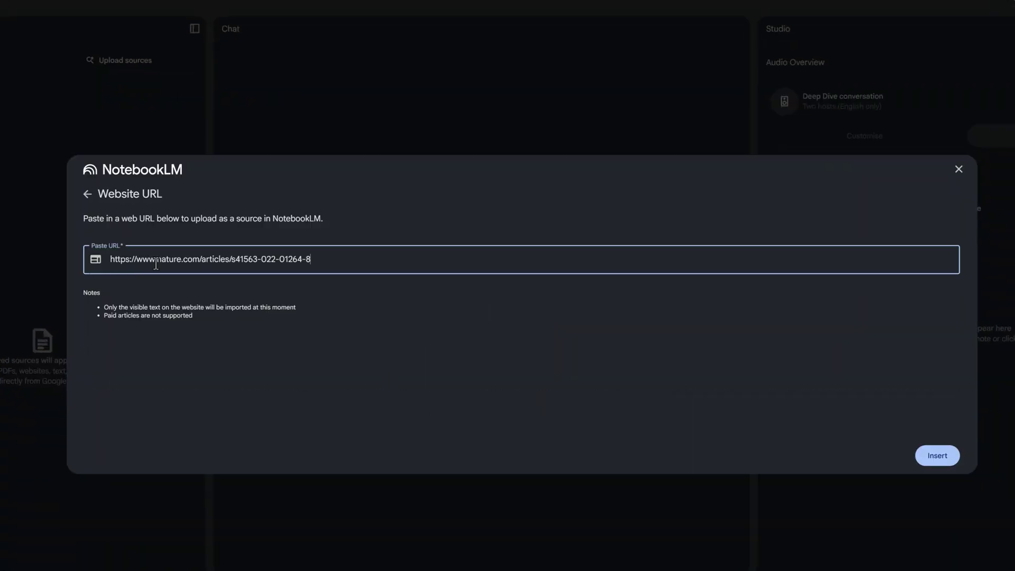
pyautogui.click(937, 455)
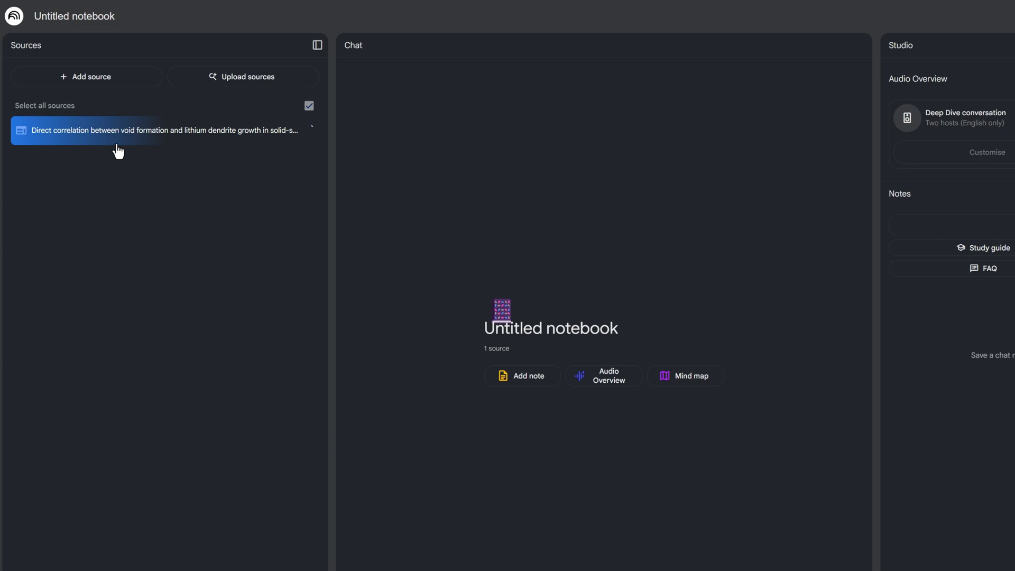
# - Reopen Add sources, check the 1/50 source count, and preview the YouTube source option
pyautogui.click(90, 80)
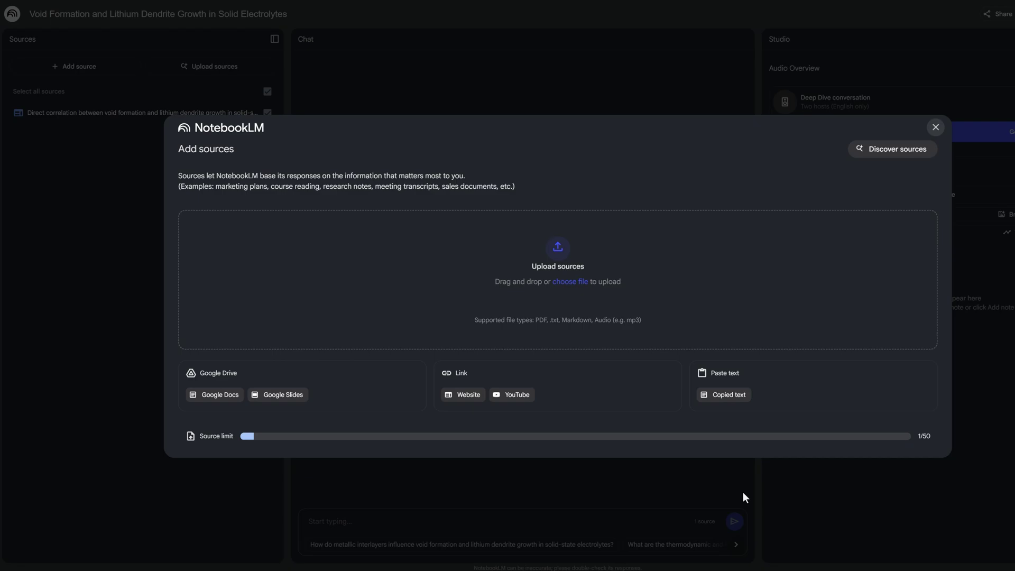
pyautogui.moveTo(928, 438); pyautogui.dragTo(917, 437)
pyautogui.click(929, 438)
pyautogui.click(523, 398)
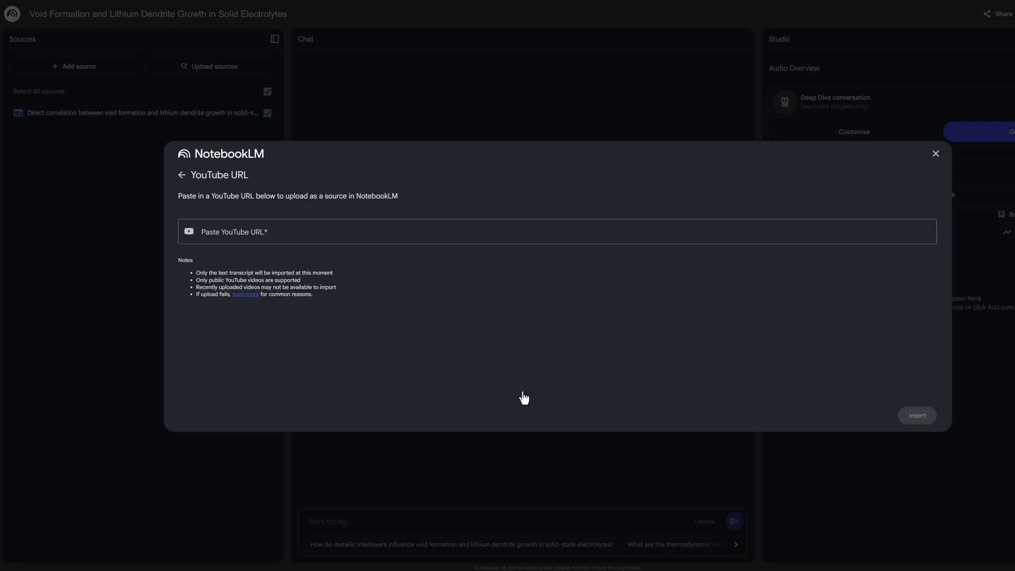
pyautogui.click(181, 175)
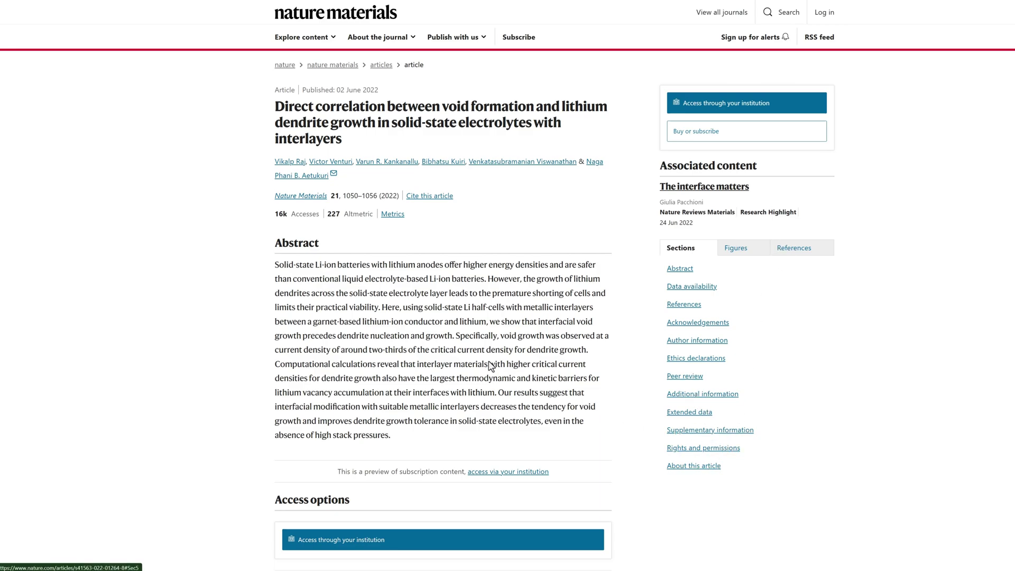
# - Copy the link to reference 1's article from the Nature article's References list
pyautogui.scroll(-10, 491, 366)
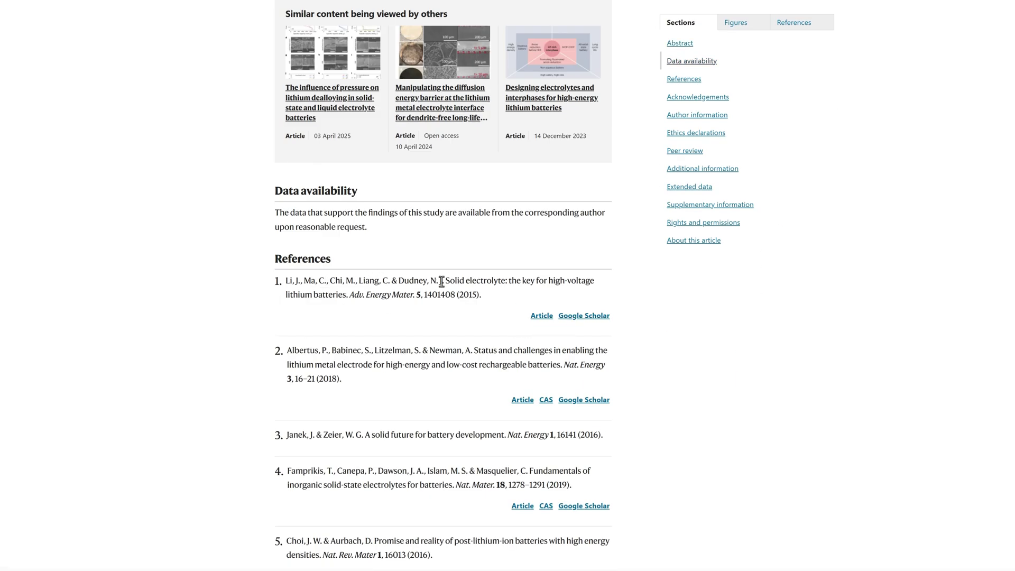
pyautogui.click(542, 316)
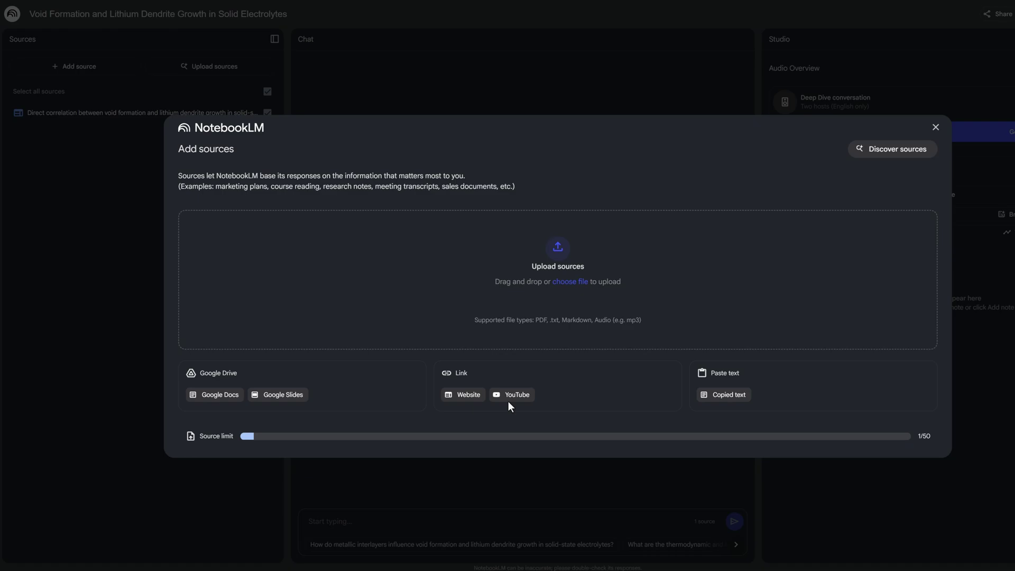
# - Add the copied Wiley reference link as a website source
pyautogui.click(469, 396)
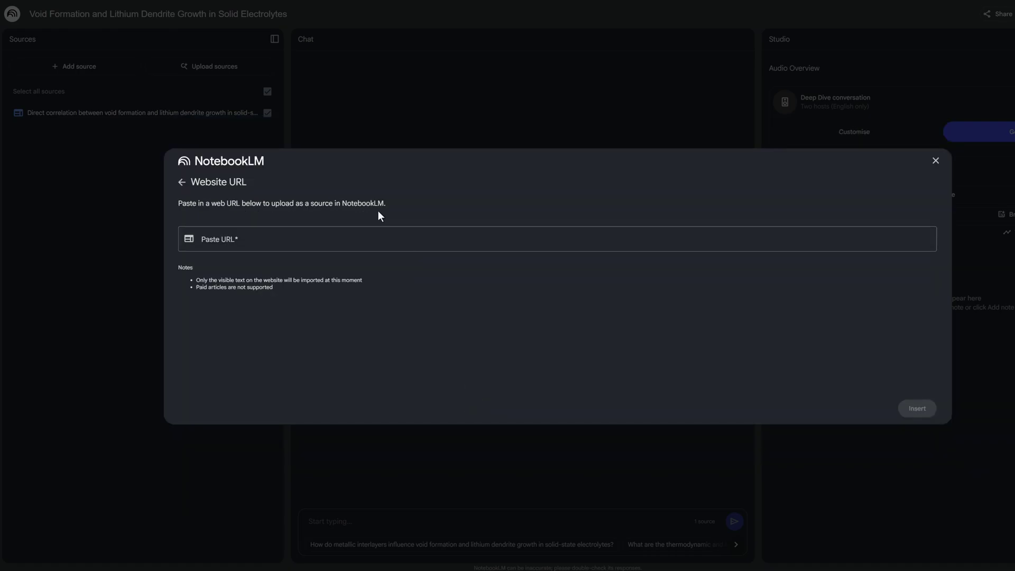
pyautogui.click(387, 236)
pyautogui.write('https://advanced.onlinelibrary.wiley.com/doi/epdf/10.1002/aenm.201401408')
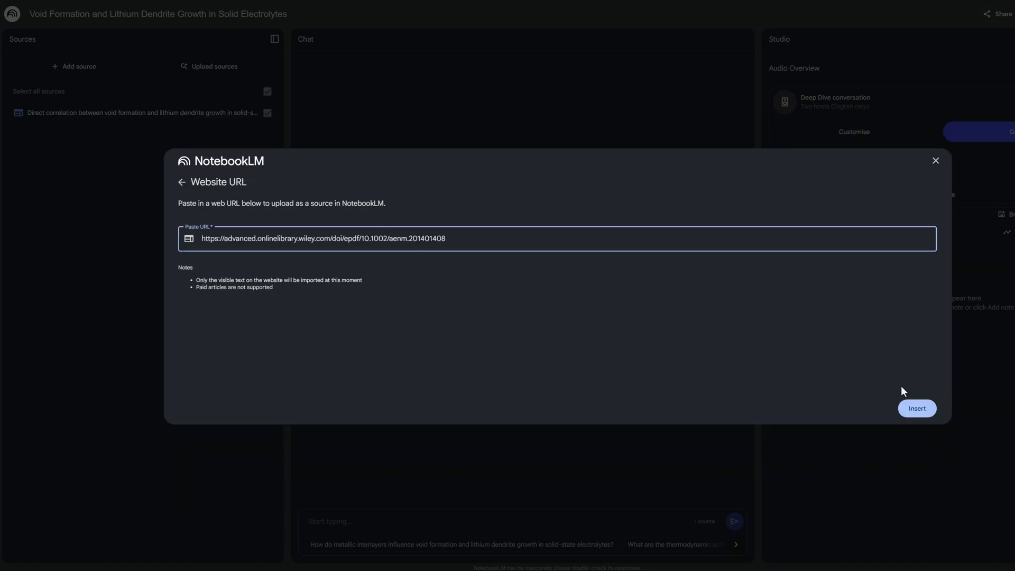
pyautogui.click(917, 408)
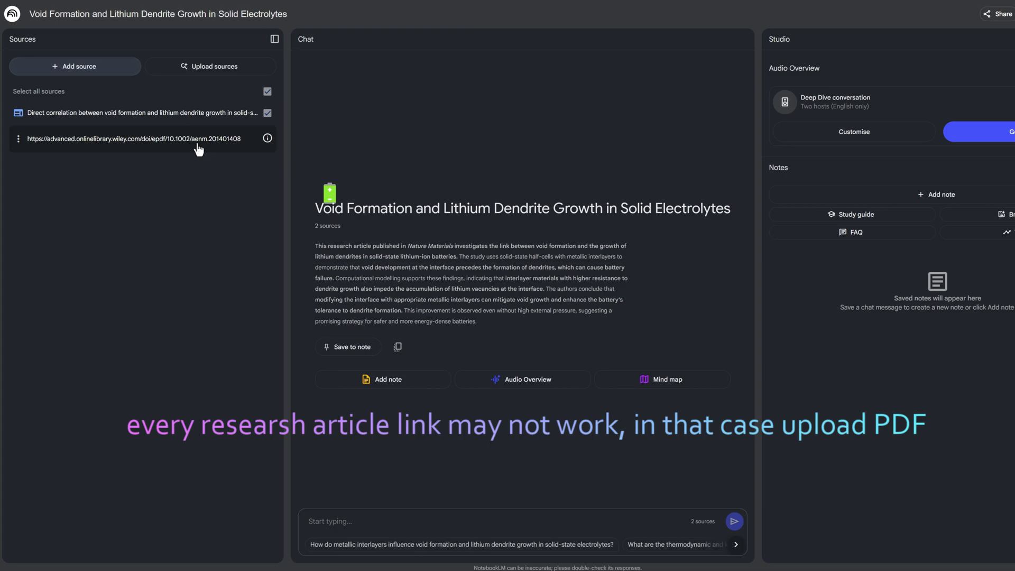
# - Remove the failed invalid-URL Wiley source, leaving one source
pyautogui.moveTo(269, 142)
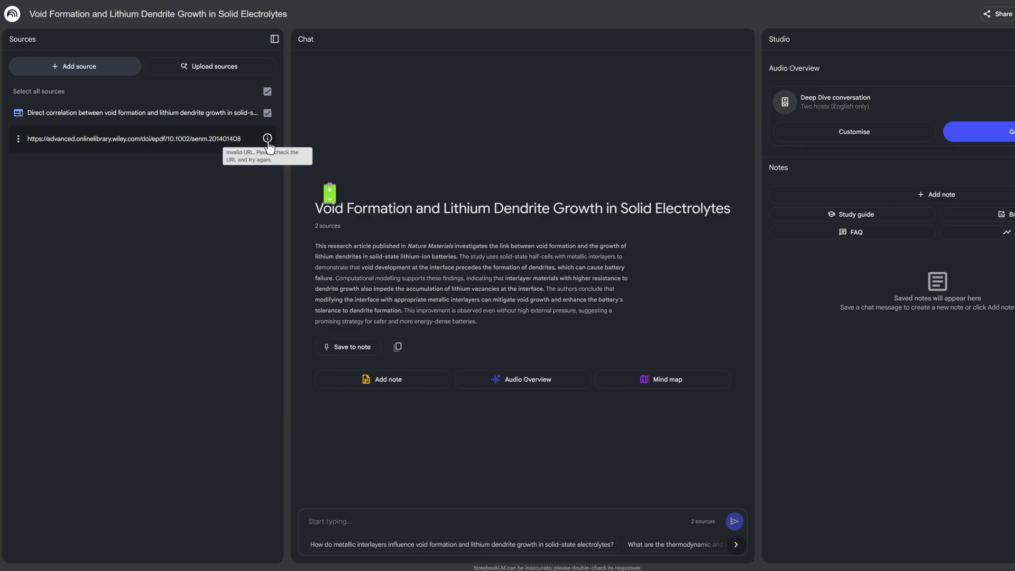
pyautogui.click(18, 138)
pyautogui.click(44, 168)
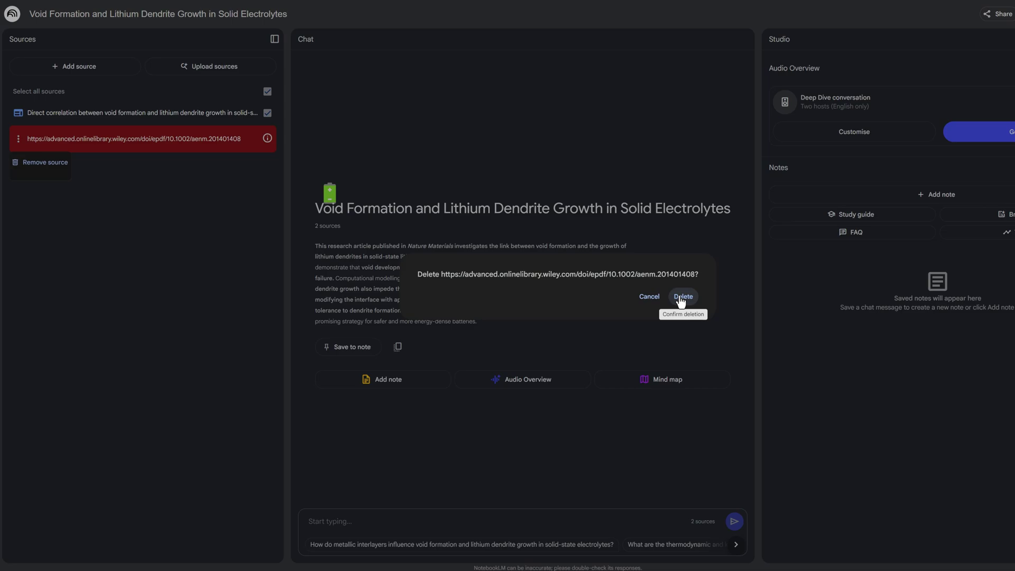
pyautogui.click(681, 299)
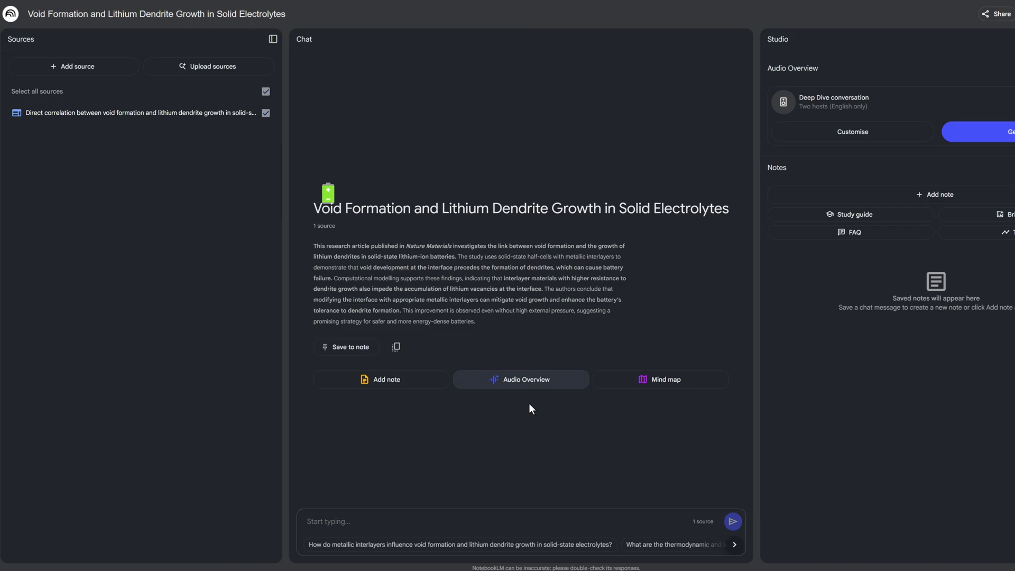
# - Generate an Audio Overview and a mind map, then open the lithium dendrite growth mind map
pyautogui.click(446, 387)
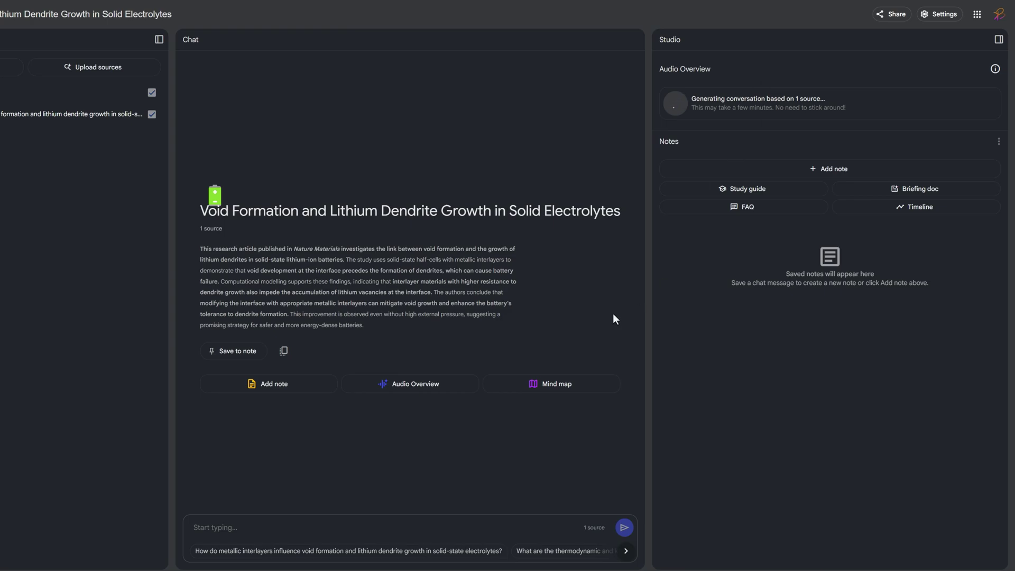
pyautogui.click(549, 385)
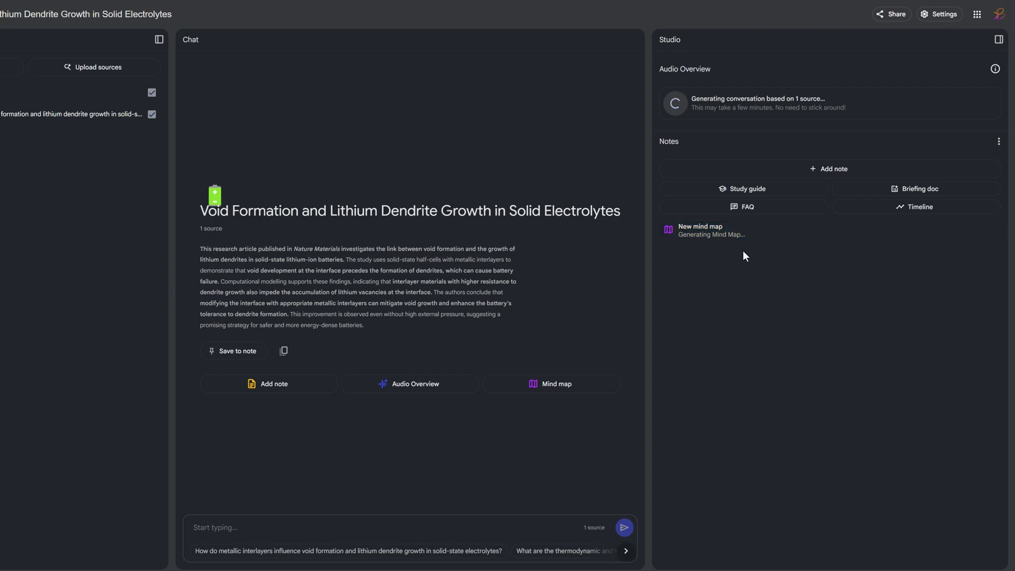
pyautogui.click(756, 237)
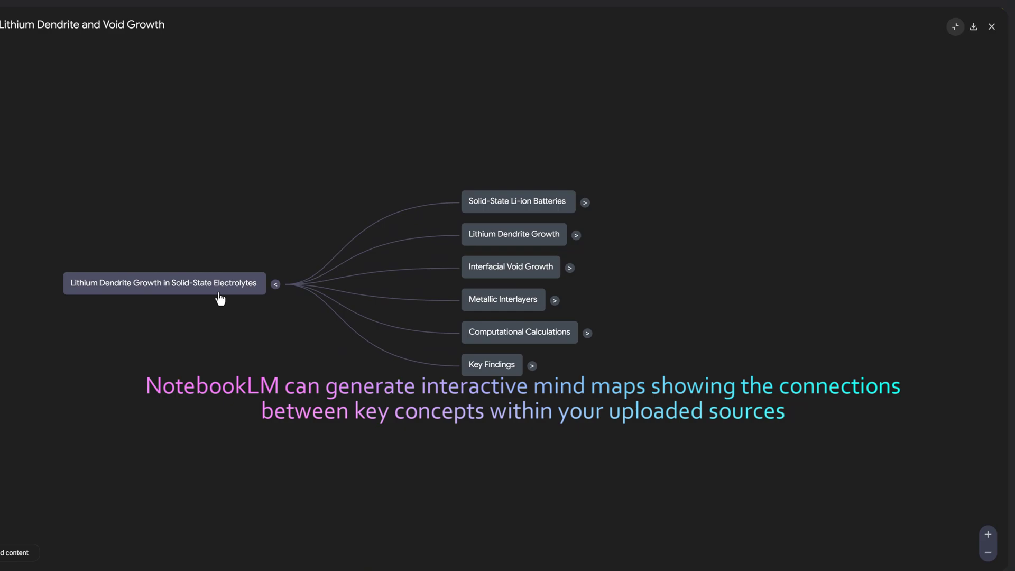
# - Expand the Solid-State Li-ion Batteries, Lithium Dendrite Growth, Interfacial Void Growth and Key Findings branches
pyautogui.click(524, 207)
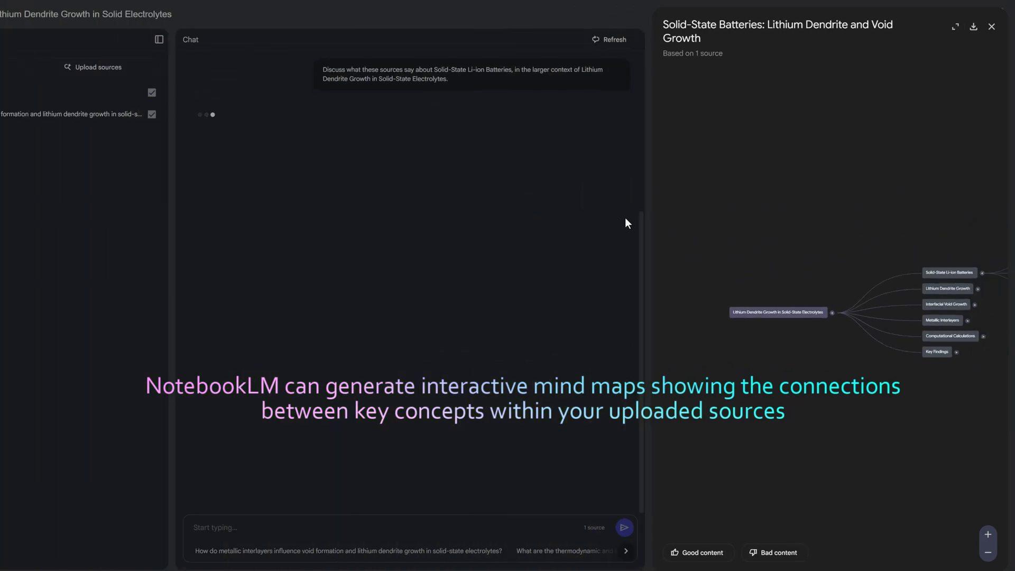
pyautogui.scroll(5, 906, 314)
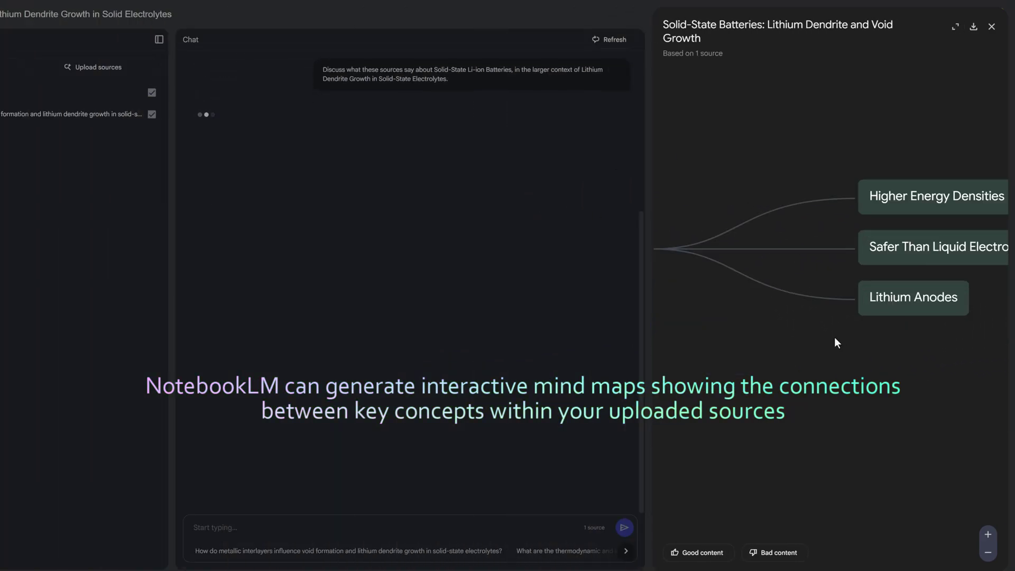
pyautogui.moveTo(834, 337); pyautogui.dragTo(722, 369)
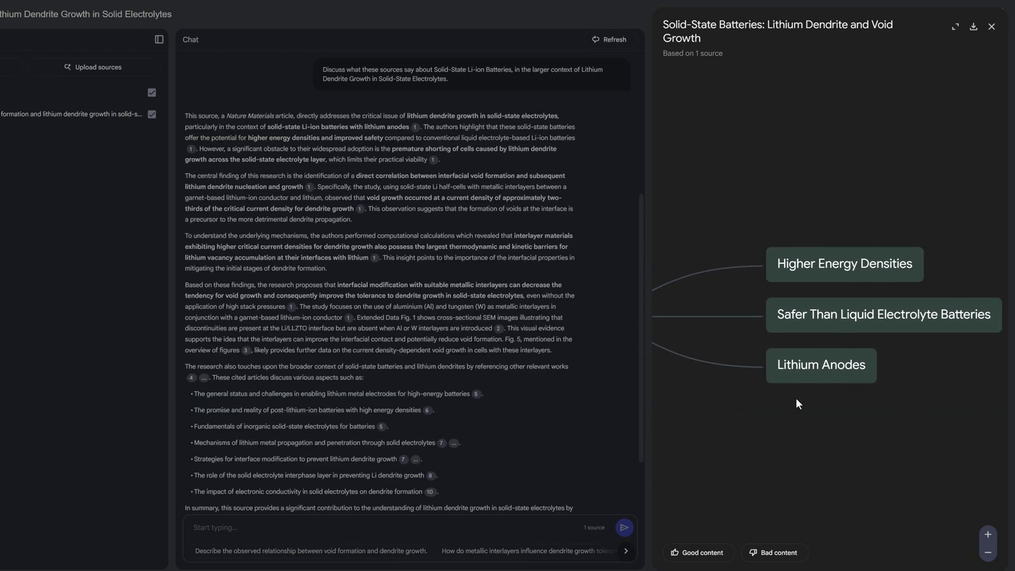
pyautogui.scroll(-5, 795, 397)
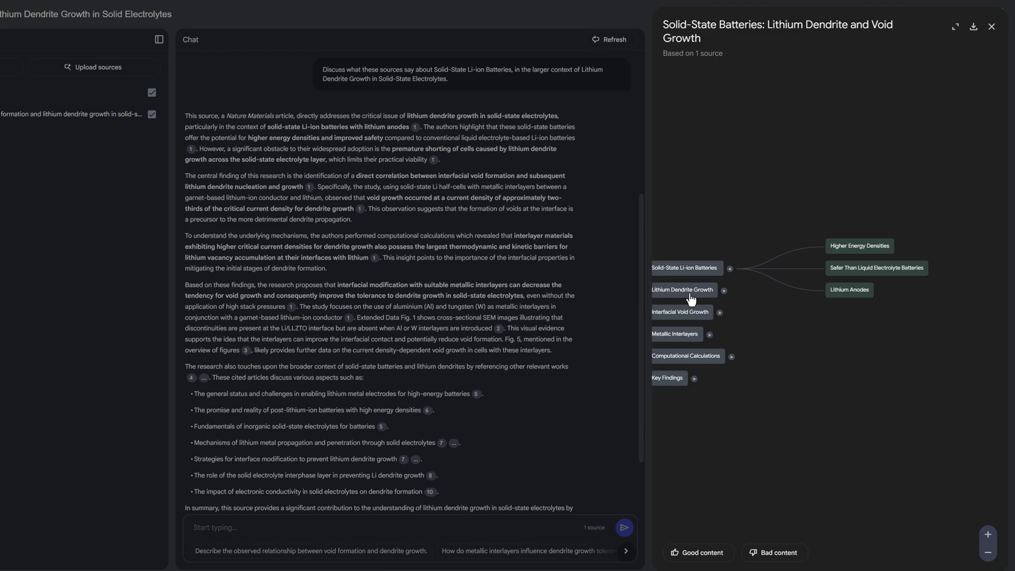
pyautogui.click(689, 294)
pyautogui.scroll(5, 836, 285)
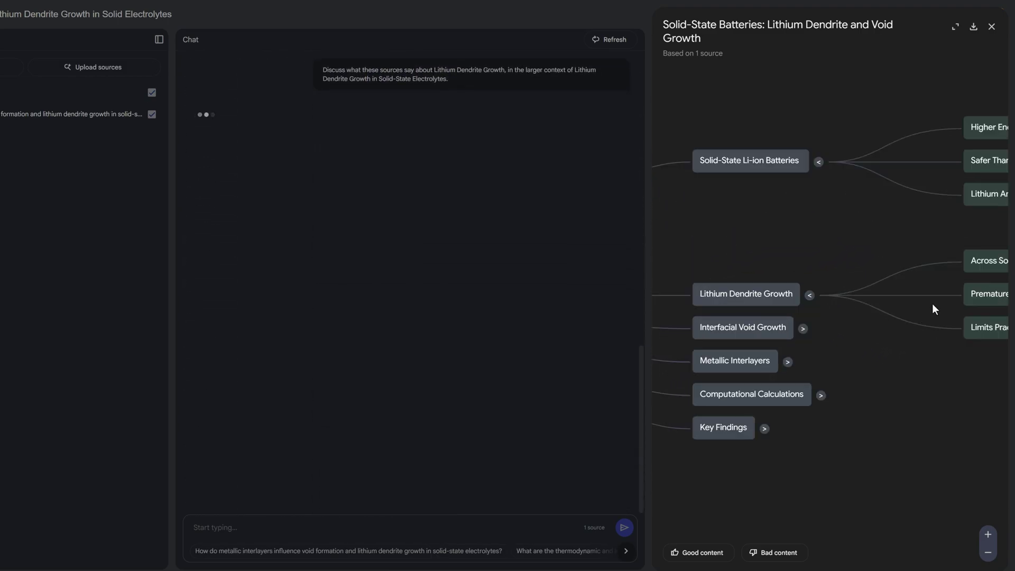
pyautogui.moveTo(850, 320); pyautogui.dragTo(876, 307)
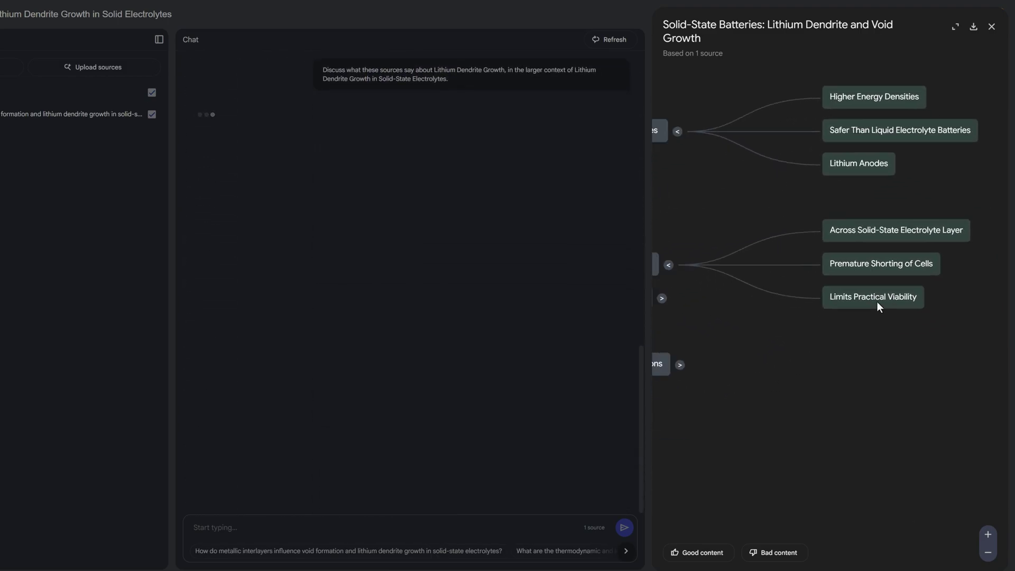
pyautogui.click(766, 193)
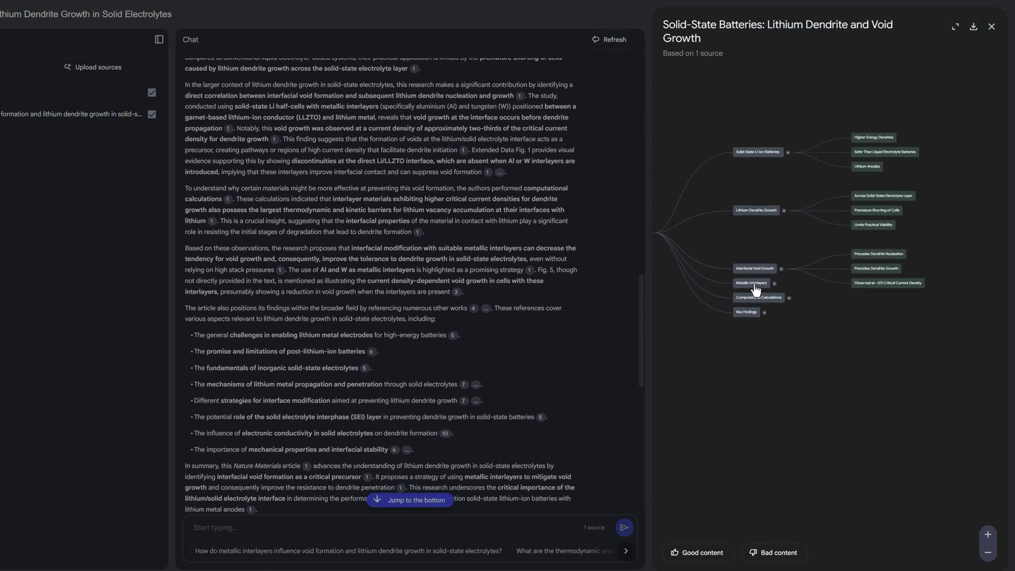
pyautogui.scroll(2, 754, 323)
pyautogui.click(747, 306)
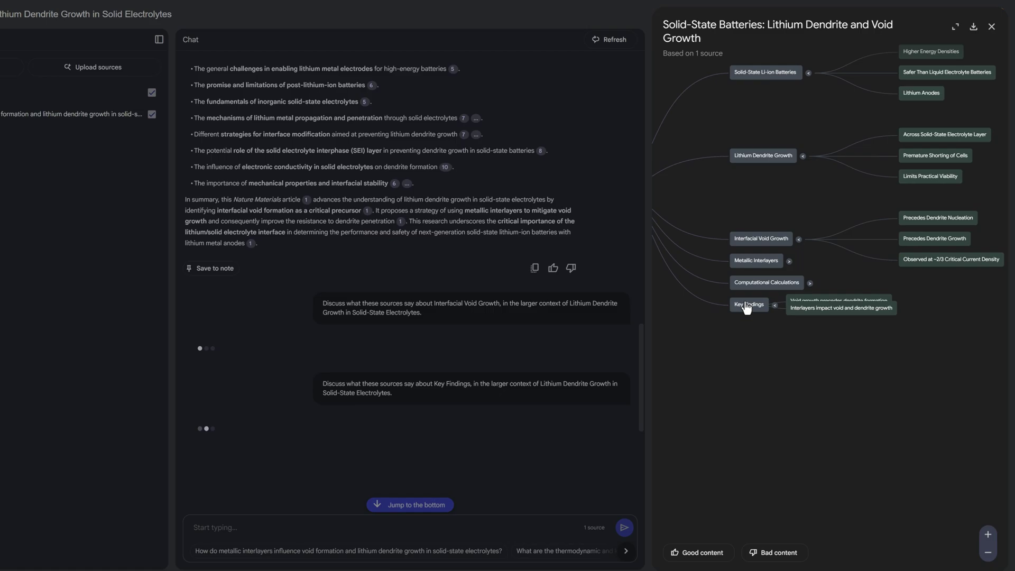
pyautogui.scroll(3, 840, 315)
pyautogui.scroll(-1, 846, 374)
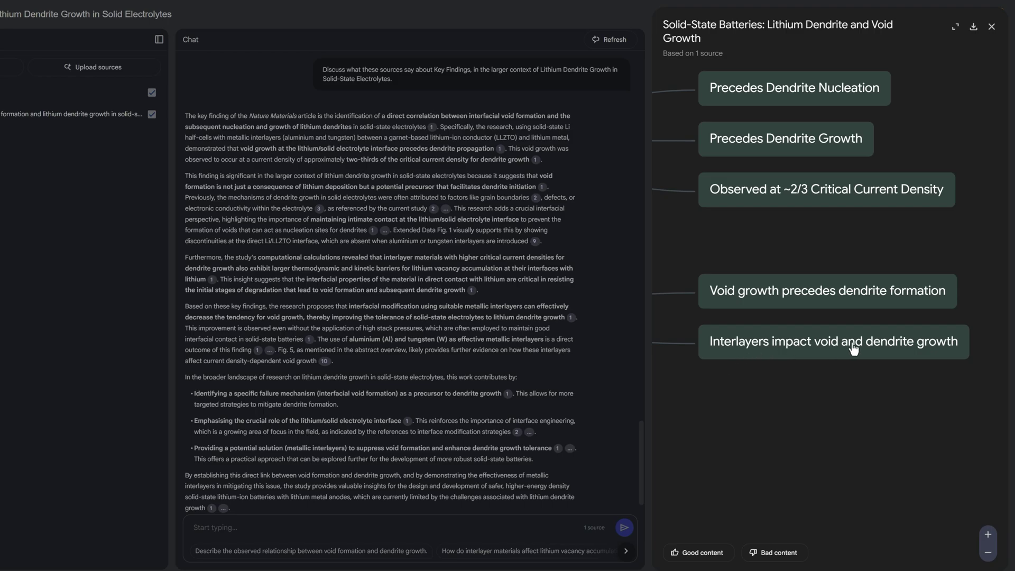
# - Ask how interlayers impact void and dendrite growth, then close the mind map
pyautogui.click(878, 347)
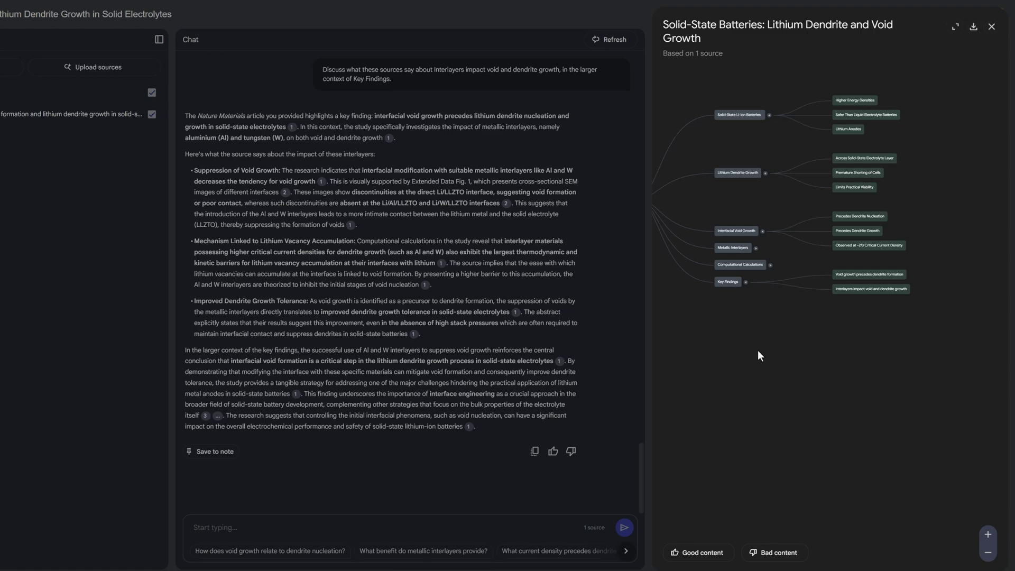
pyautogui.moveTo(756, 350); pyautogui.dragTo(850, 362)
pyautogui.scroll(-5, 872, 354)
pyautogui.scroll(5, 868, 265)
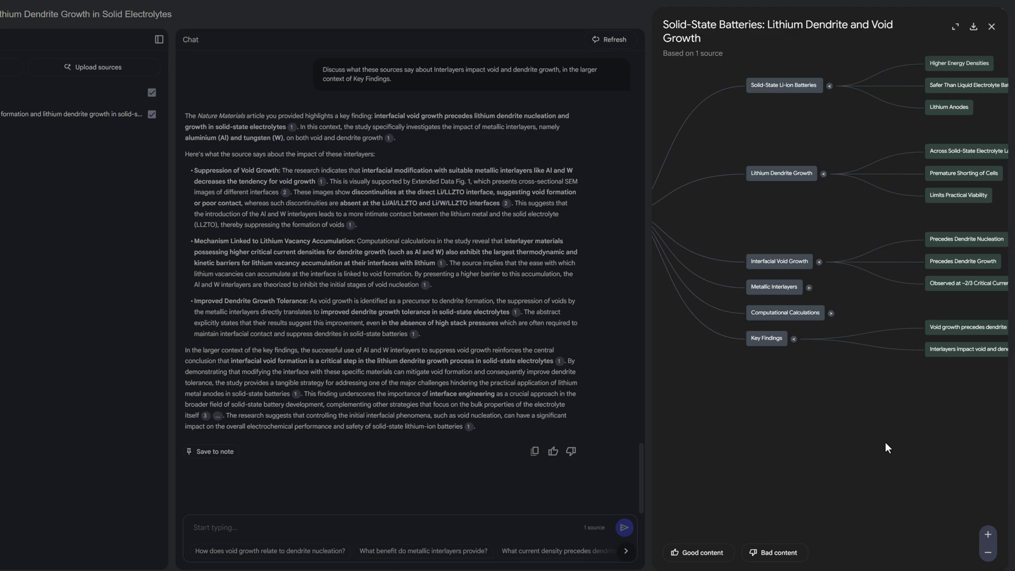
pyautogui.scroll(-4, 890, 307)
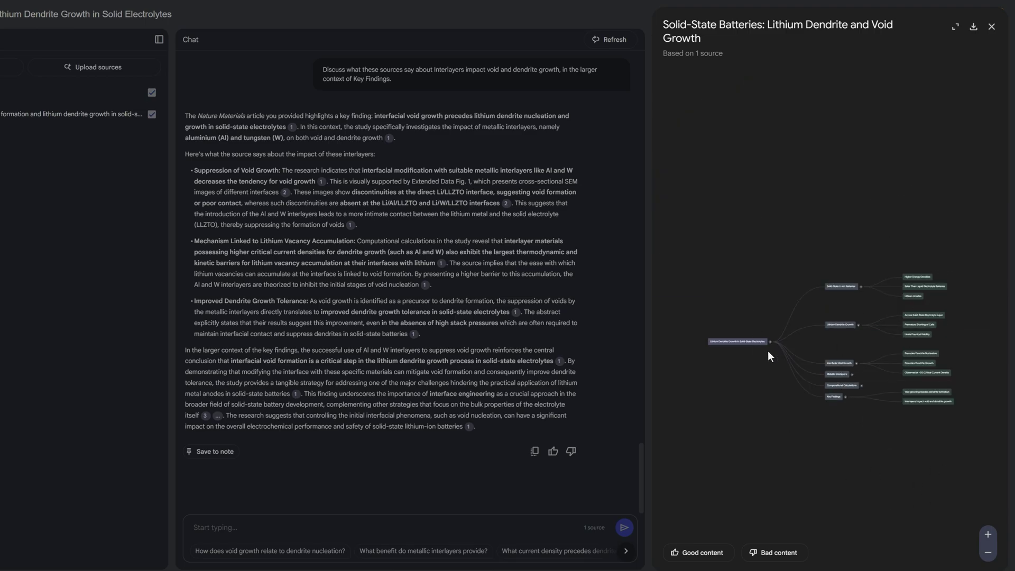
pyautogui.click(990, 28)
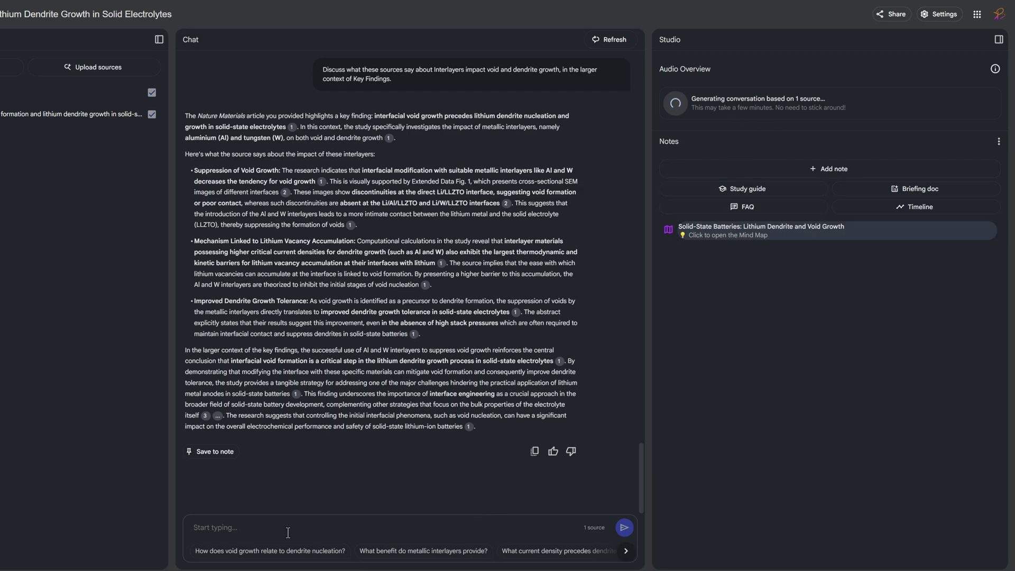
# - Play the 12:18 audio overview on void formation and lithium dendrite growth
pyautogui.click(224, 530)
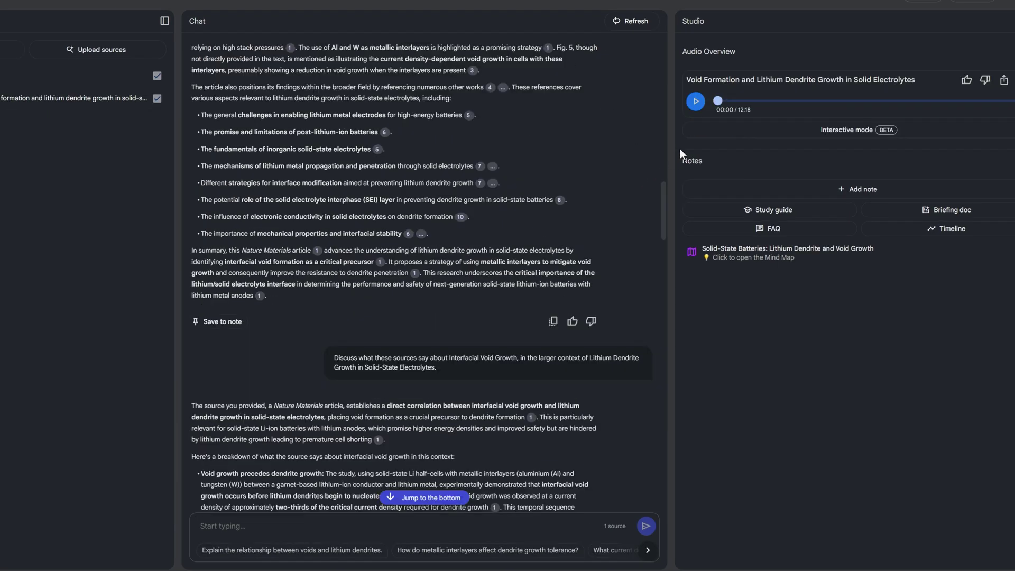
pyautogui.click(696, 102)
# - Skip the audio ahead to about 3:17 and scroll the Nature article back to its title
pyautogui.moveTo(731, 100); pyautogui.dragTo(800, 100)
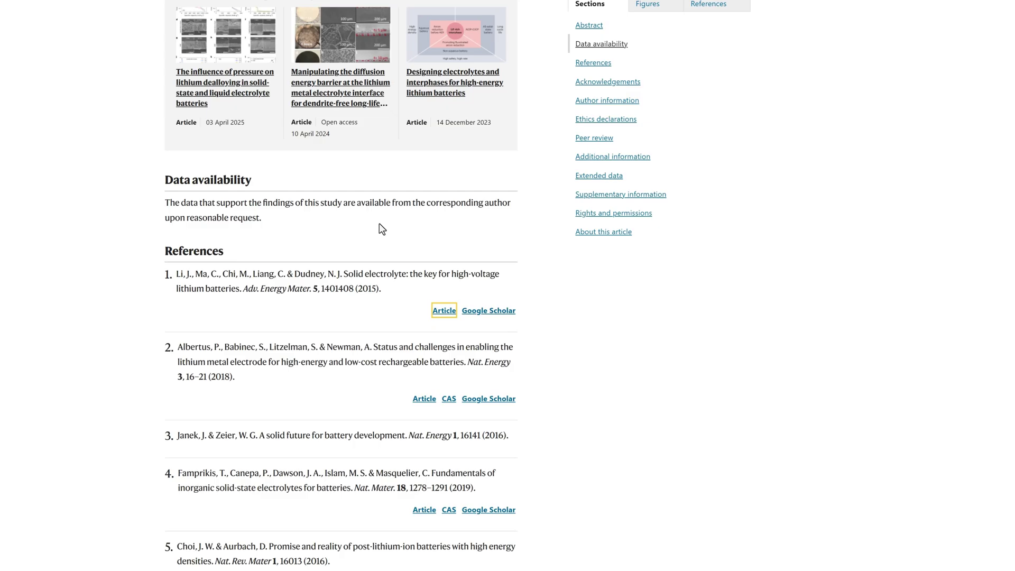
pyautogui.scroll(20, 382, 228)
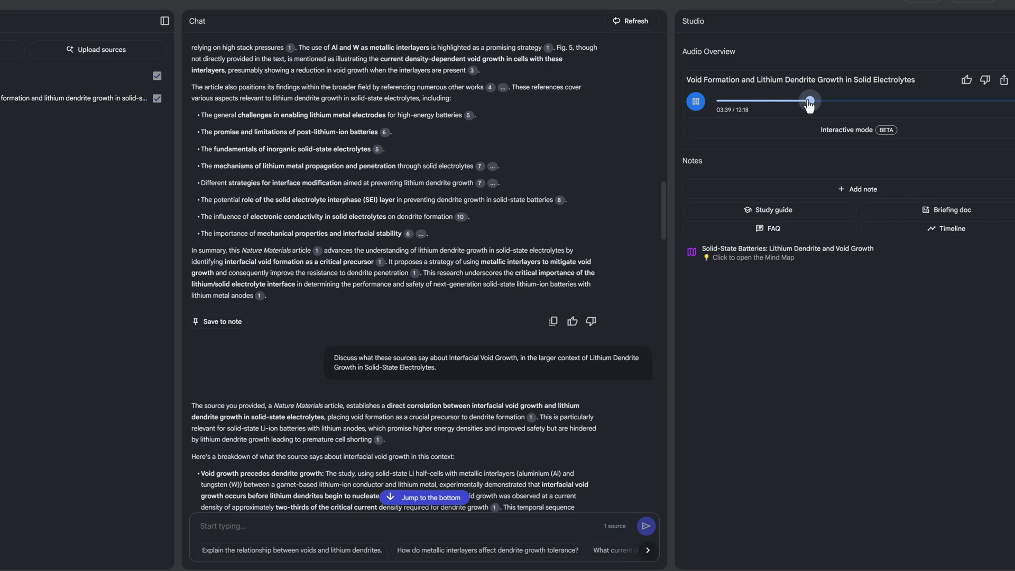
# - Pause the audio near 9:22, try Interactive mode, and generate a Timeline note
pyautogui.moveTo(808, 100); pyautogui.dragTo(952, 100)
pyautogui.click(695, 101)
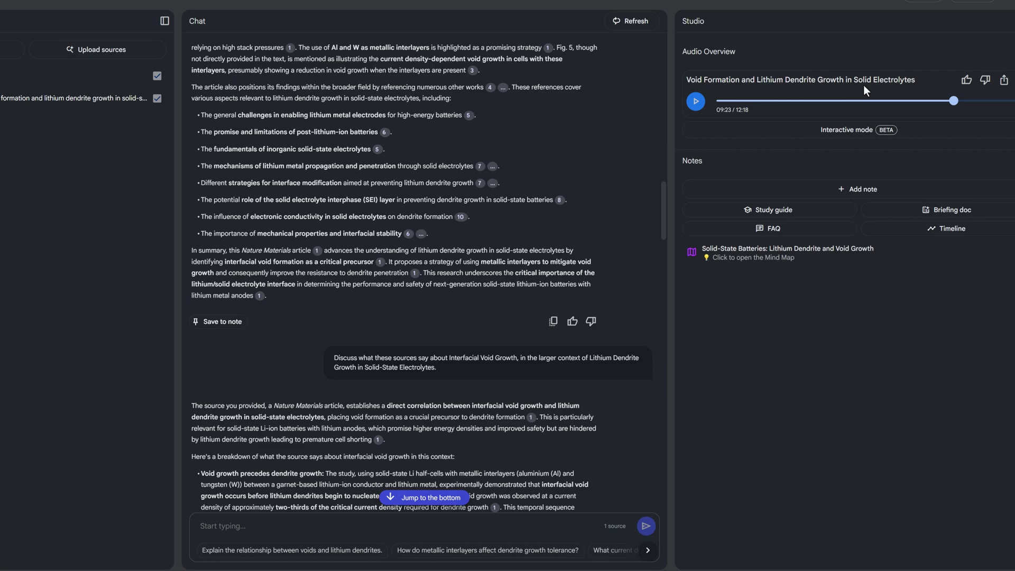
pyautogui.click(865, 138)
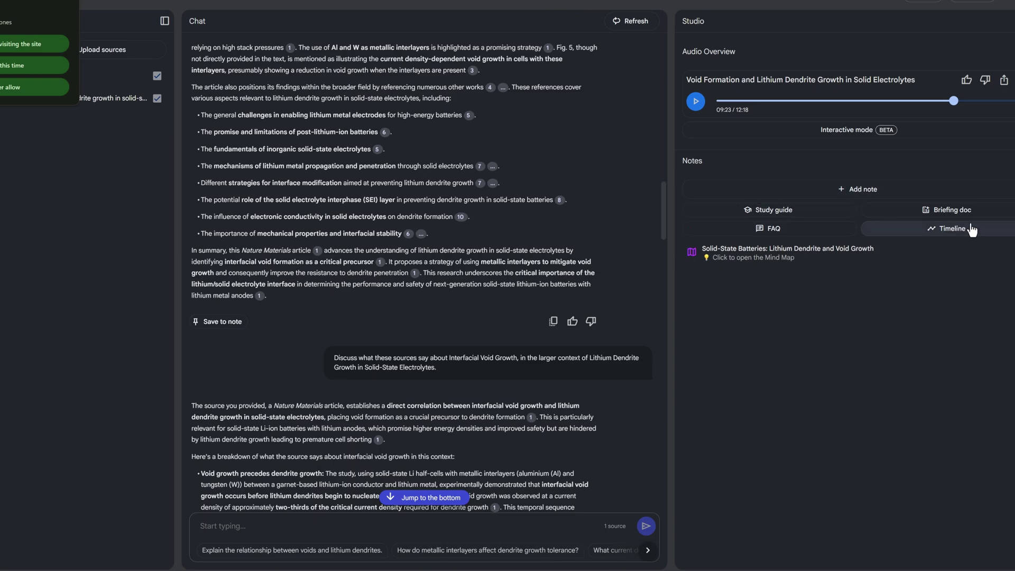
pyautogui.click(936, 231)
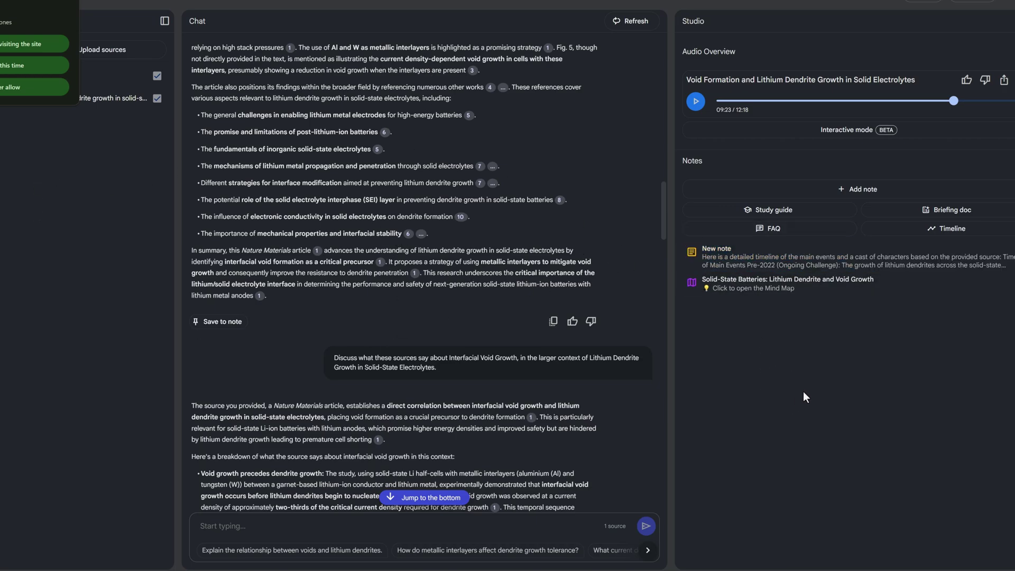
pyautogui.click(839, 262)
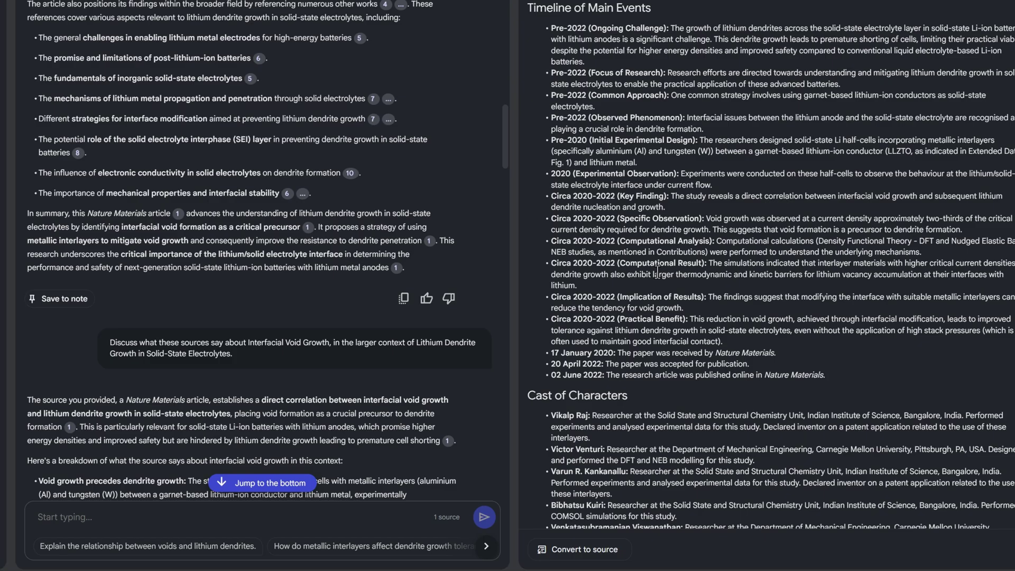
pyautogui.scroll(-2, 670, 301)
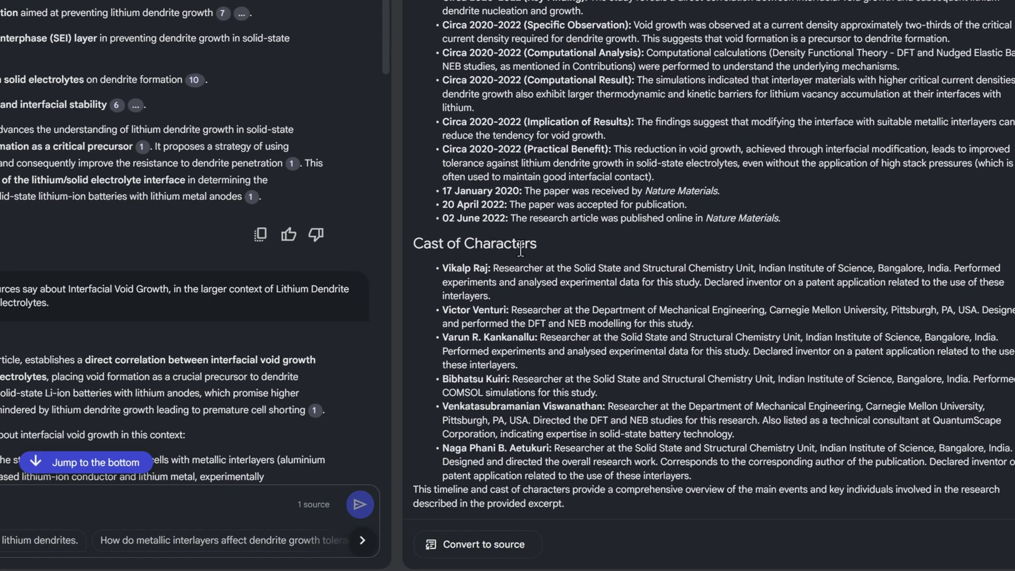
pyautogui.scroll(2, 713, 259)
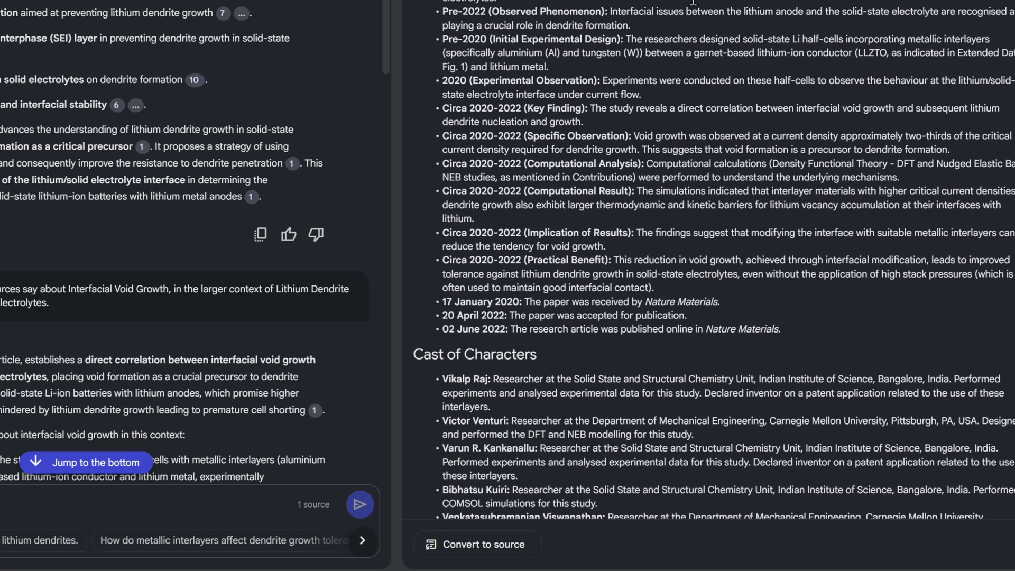
pyautogui.scroll(-2, 646, 59)
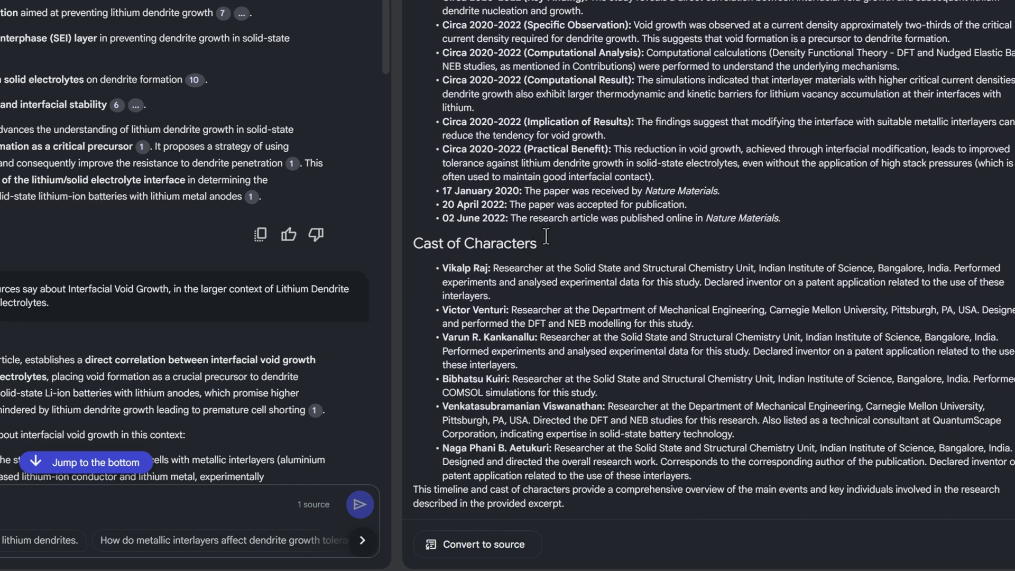
pyautogui.moveTo(546, 236); pyautogui.dragTo(413, 244)
pyautogui.click(504, 320)
pyautogui.moveTo(442, 378); pyautogui.dragTo(999, 379)
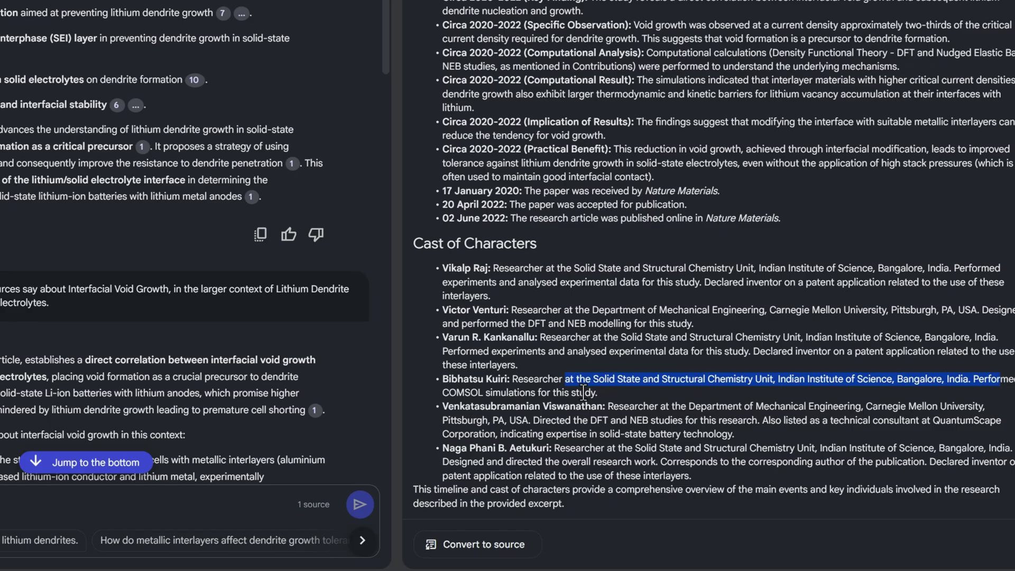
pyautogui.moveTo(582, 391); pyautogui.dragTo(602, 392)
pyautogui.click(567, 433)
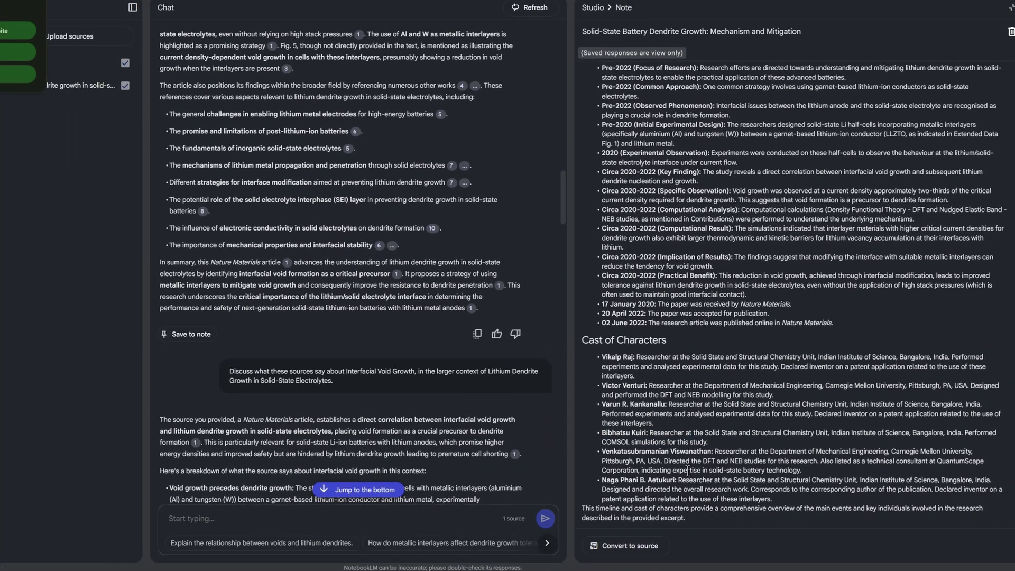
pyautogui.scroll(3, 693, 506)
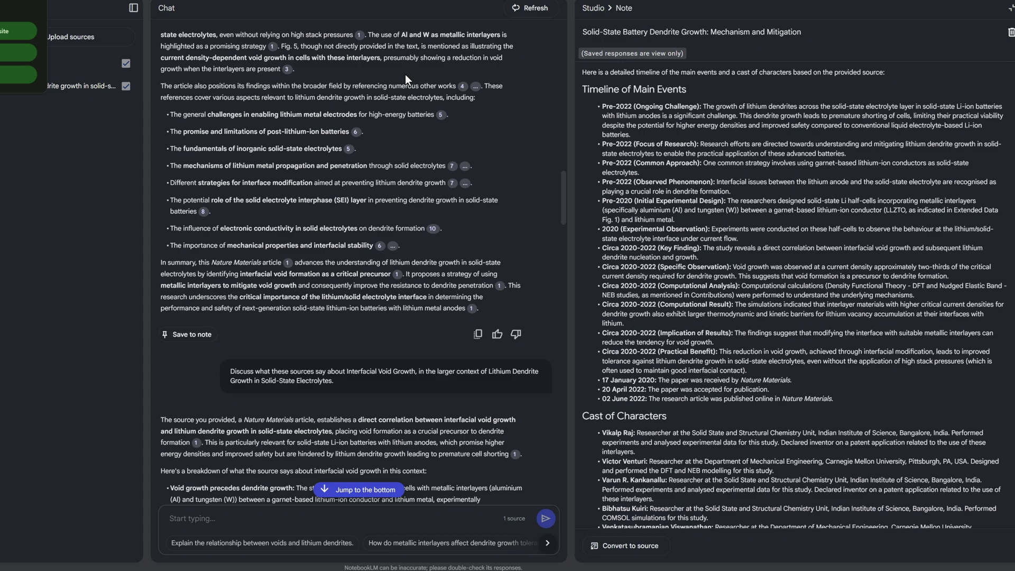
pyautogui.click(1010, 8)
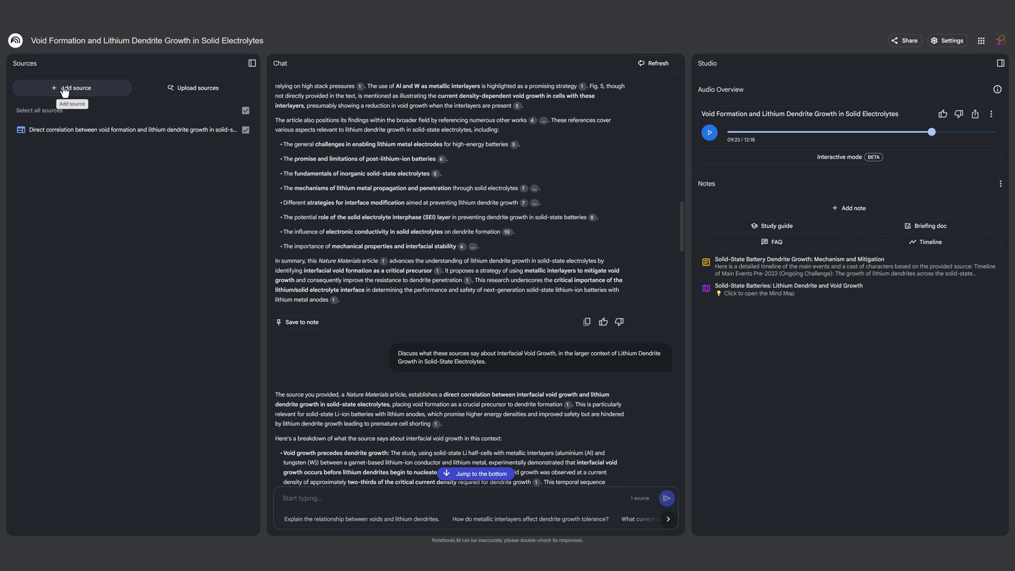
# - Create a second notebook from the home page and upload the 13 photonics PDF papers
pyautogui.click(17, 41)
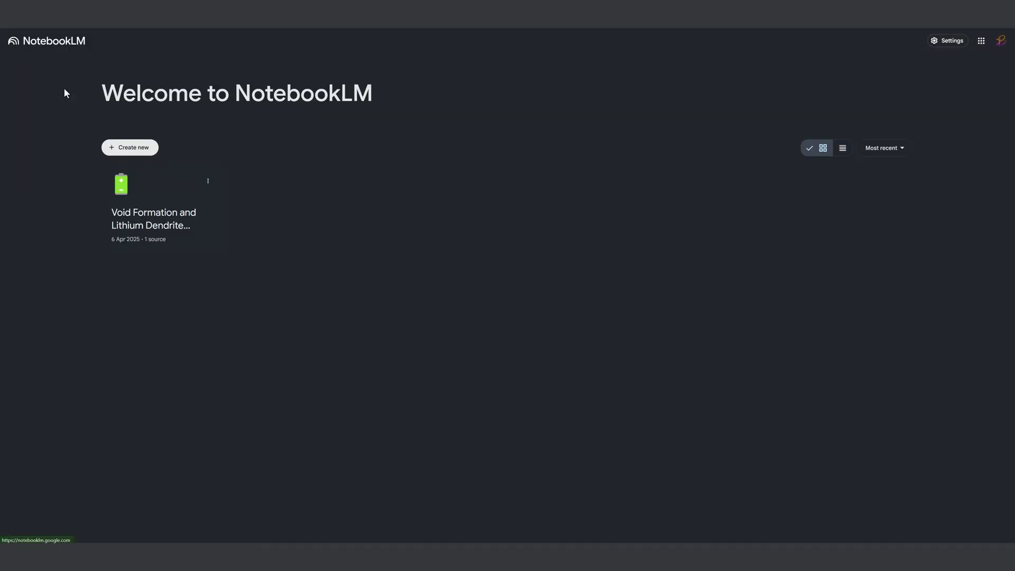
pyautogui.click(130, 147)
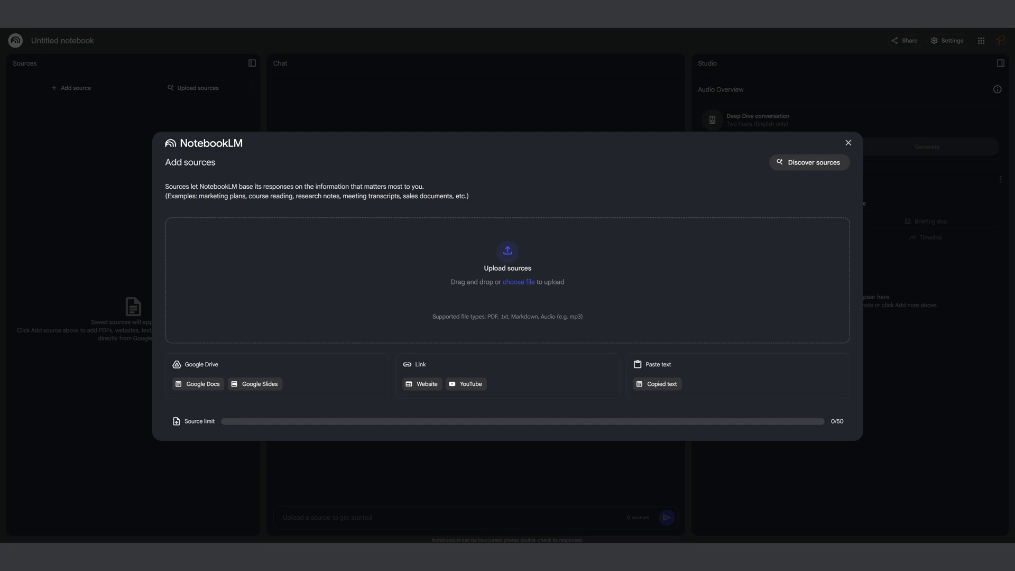
pyautogui.moveTo(485, 240); pyautogui.dragTo(510, 242)
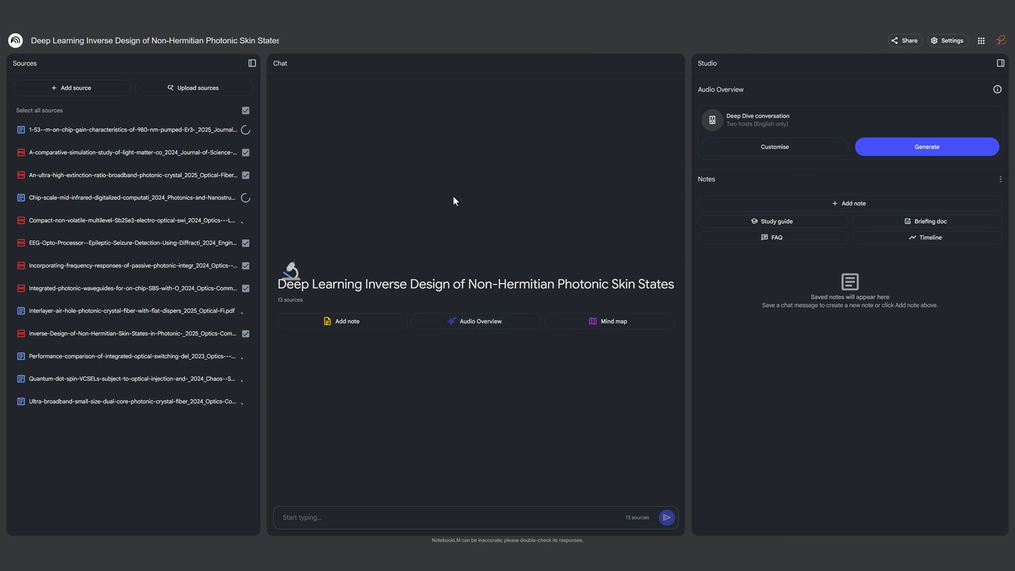
# - Upload five more photonics PDFs through Add source so the notebook reaches 18 sources
pyautogui.click(76, 89)
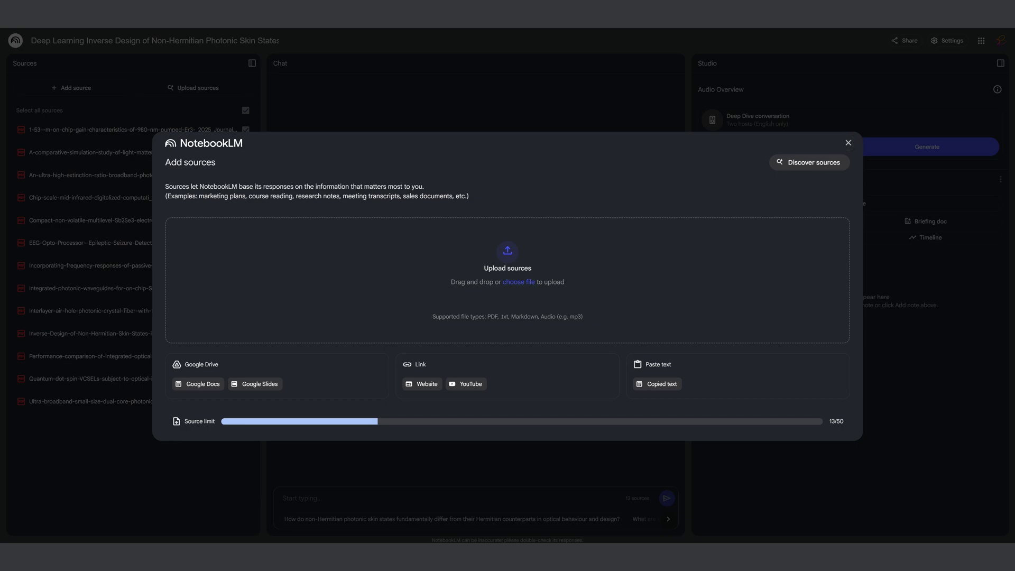
pyautogui.moveTo(945, 149); pyautogui.dragTo(472, 343)
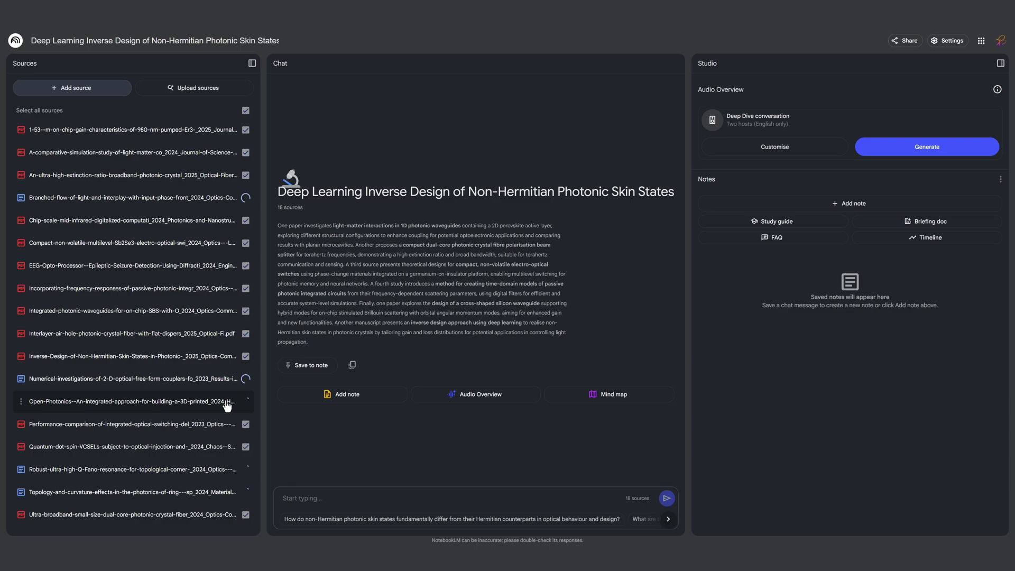
# - Ask the chat 'can you summarize all the sources in 3-4 lines'
pyautogui.click(379, 497)
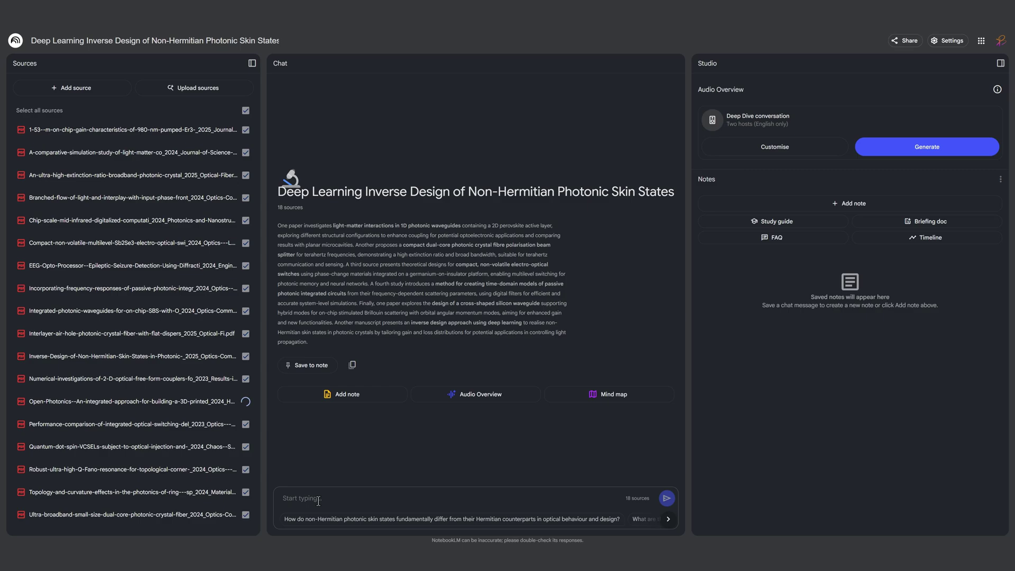
pyautogui.write('can you summarize all the source')
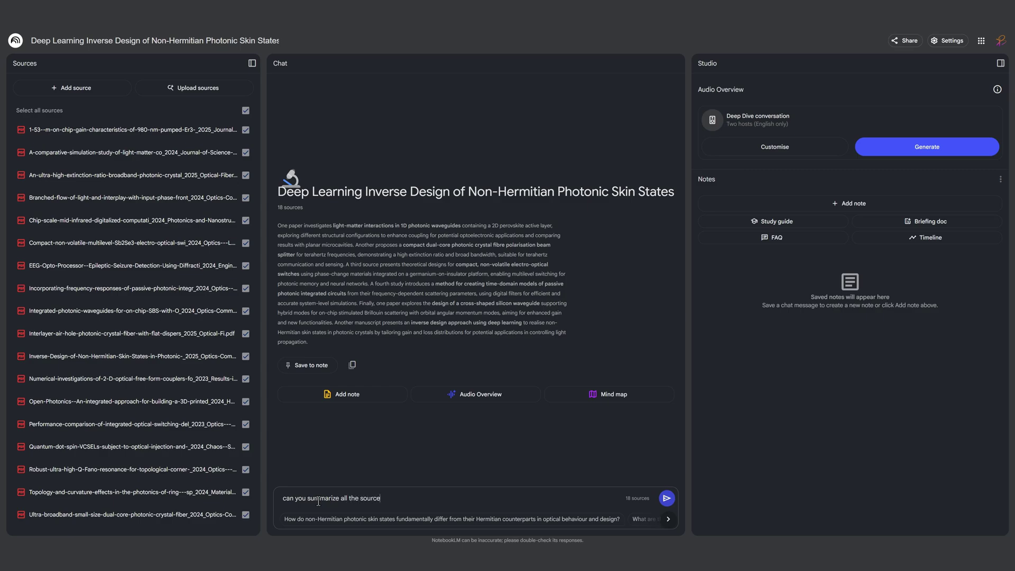
pyautogui.write('s in 3-4 lines')
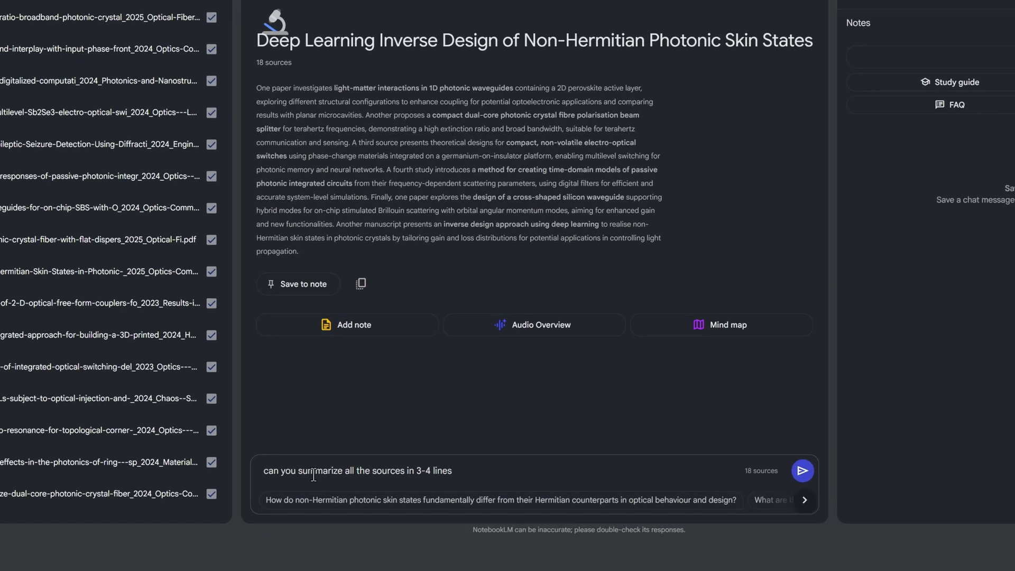
pyautogui.press('Return')
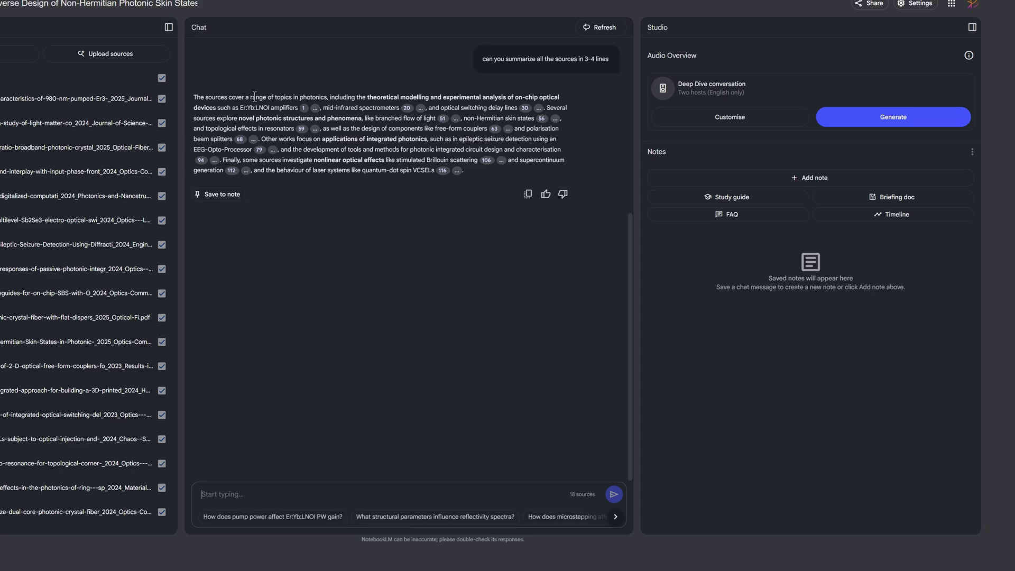
# - Highlight parts of the summary answer, then start an Audio Overview of all 18 sources
pyautogui.moveTo(255, 96); pyautogui.dragTo(536, 98)
pyautogui.moveTo(223, 107); pyautogui.dragTo(294, 108)
pyautogui.moveTo(353, 120); pyautogui.dragTo(227, 153)
pyautogui.click(382, 194)
pyautogui.scroll(5, 396, 245)
pyautogui.click(420, 303)
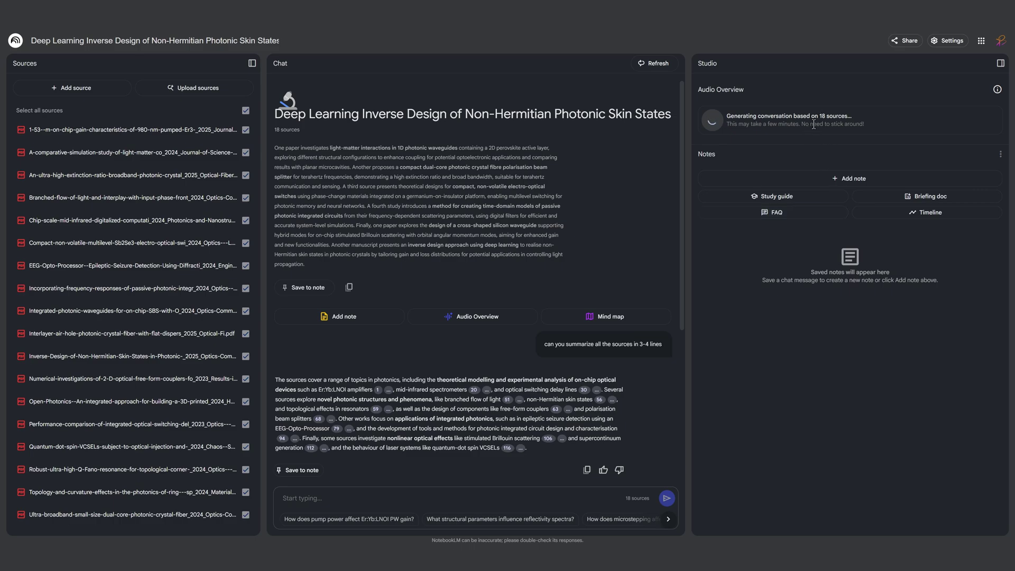
# - Create and open the 'Integrated Photonics: An Overview' mind map, then query its Waveguide Characteristics node
pyautogui.click(609, 316)
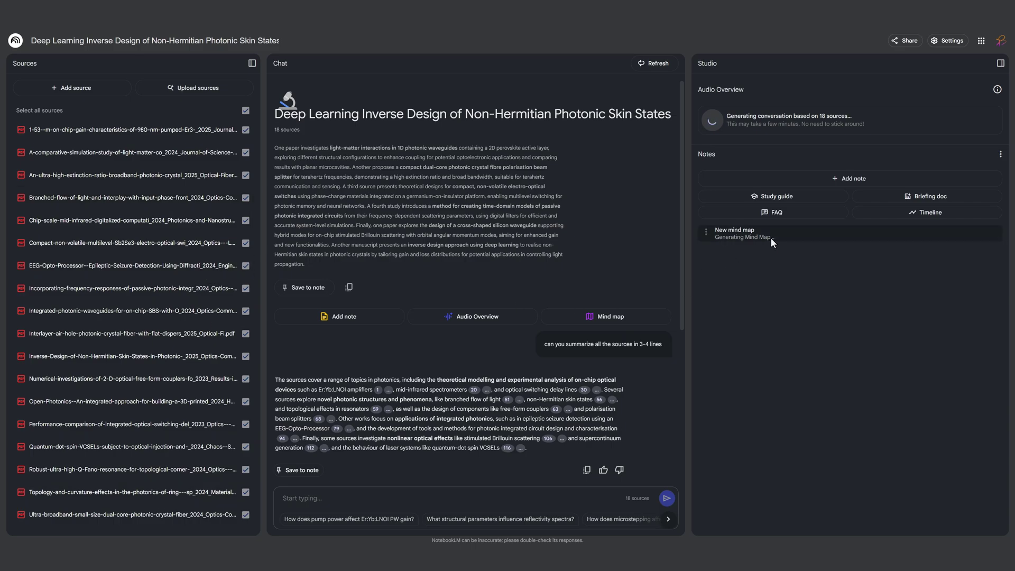
pyautogui.click(729, 233)
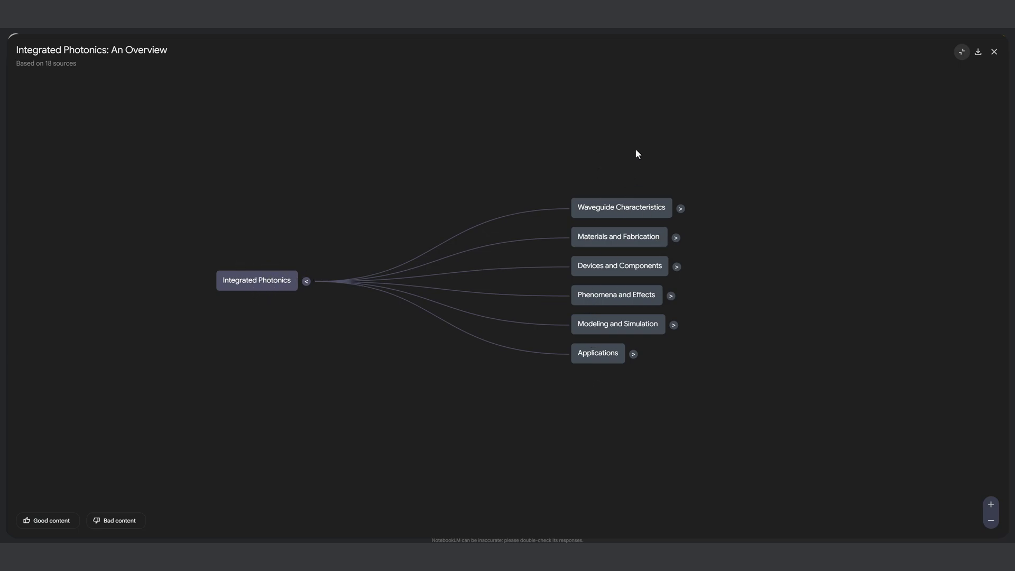
pyautogui.click(623, 212)
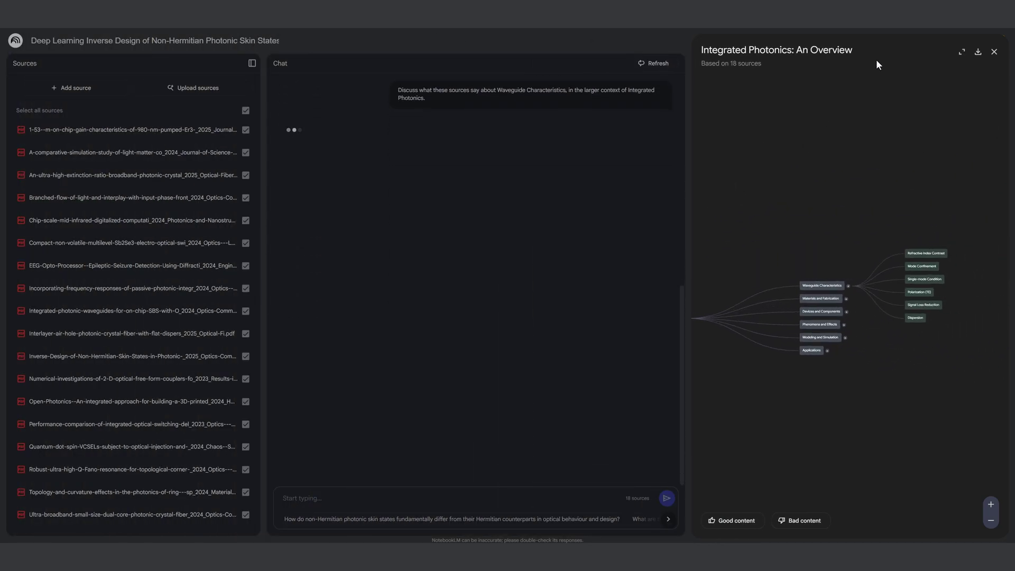
# - View the mind map full-screen and ask the chat about the Dispersion node
pyautogui.click(961, 52)
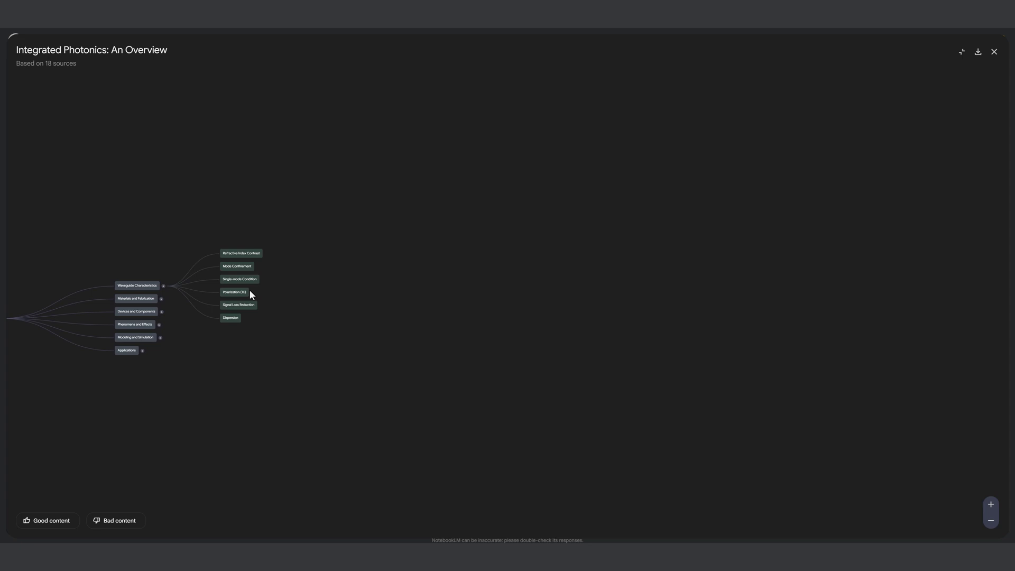
pyautogui.scroll(3, 232, 290)
pyautogui.scroll(2, 229, 289)
pyautogui.moveTo(113, 152); pyautogui.dragTo(483, 84)
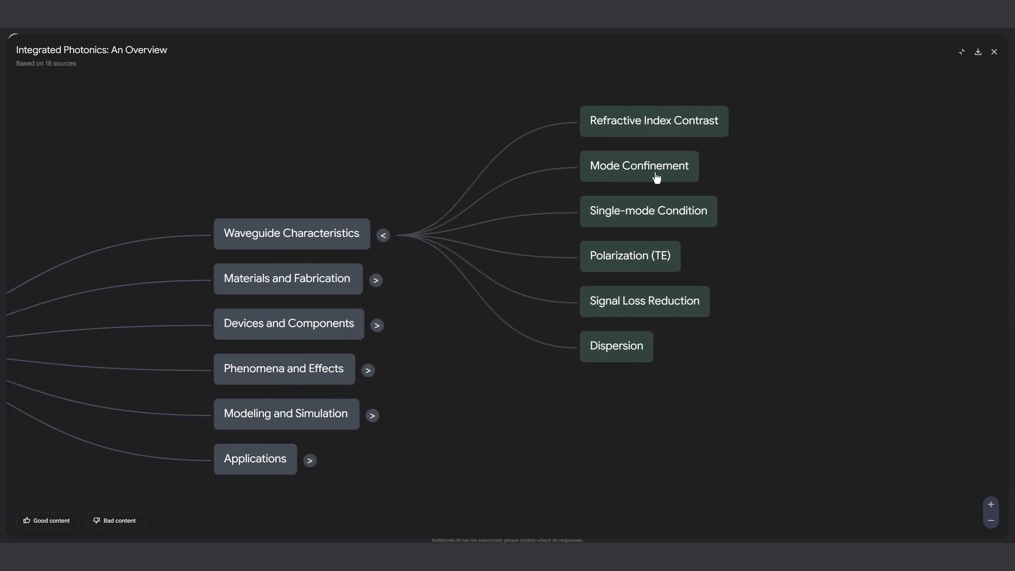
pyautogui.click(627, 348)
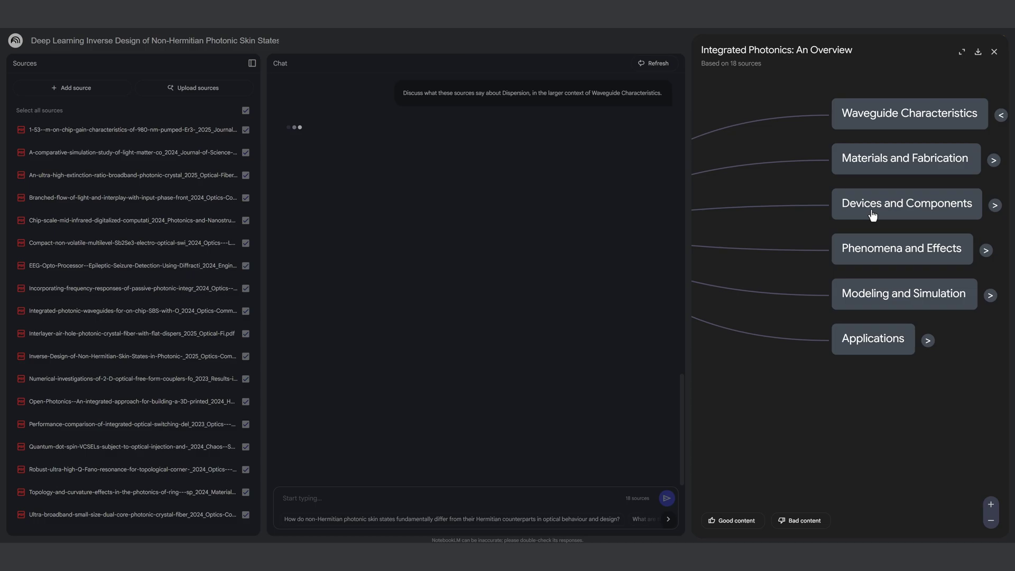
# - Expand Materials and Fabrication, Devices and Components, Waveguide Amplifiers, Phenomena and Effects, Modeling and Simulation, and Applications
pyautogui.moveTo(817, 267); pyautogui.dragTo(990, 309)
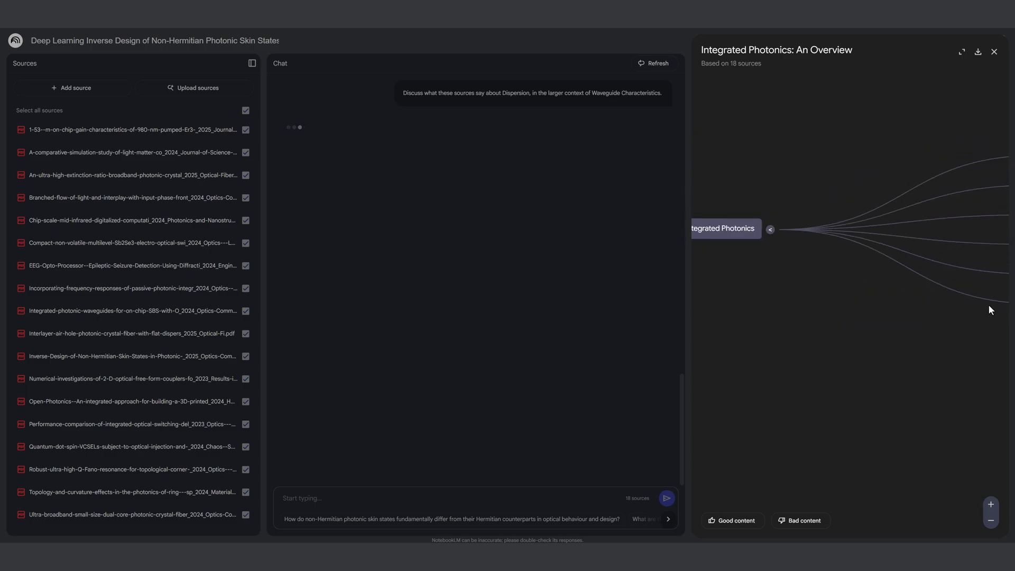
pyautogui.click(961, 52)
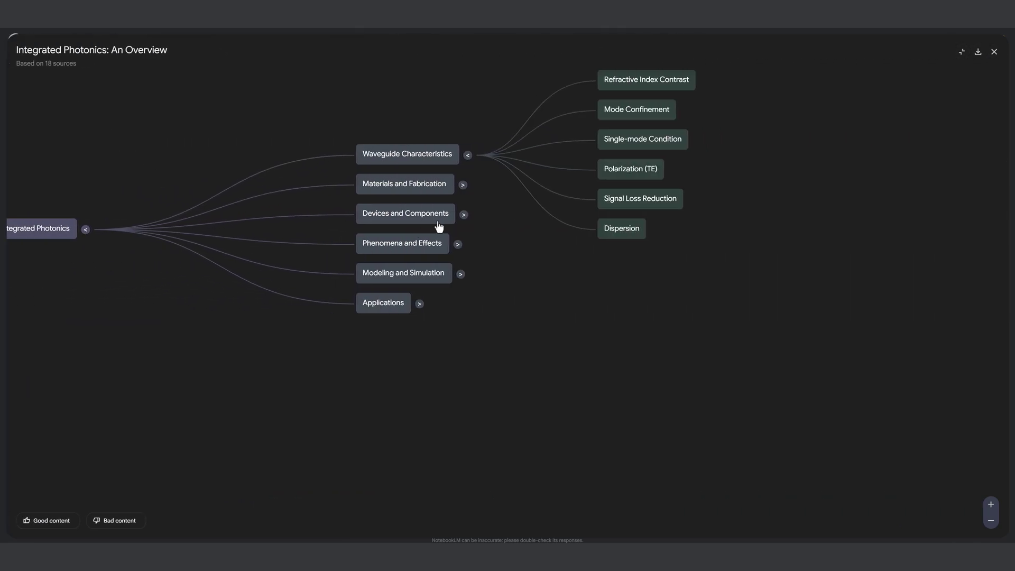
pyautogui.click(463, 186)
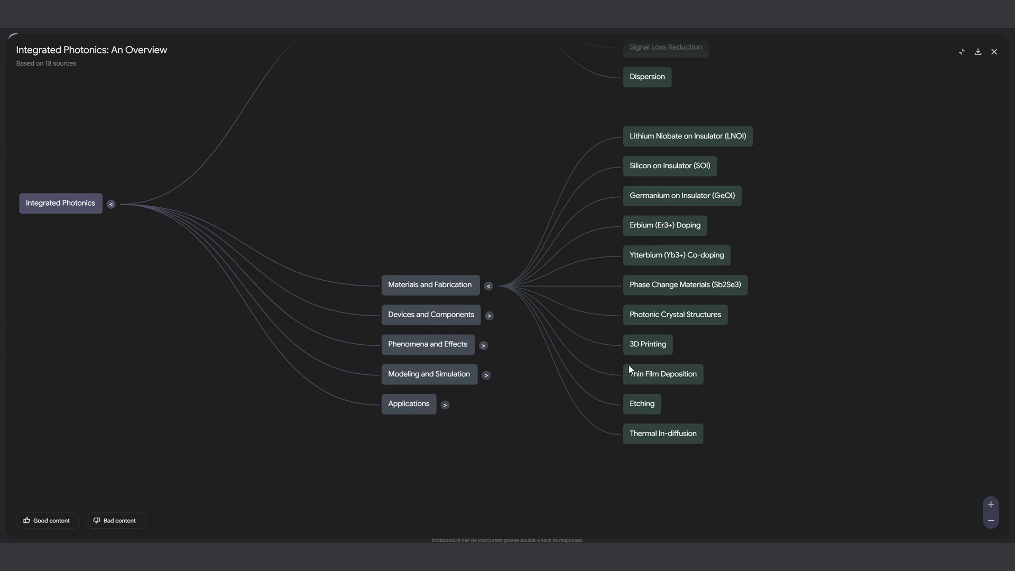
pyautogui.click(489, 316)
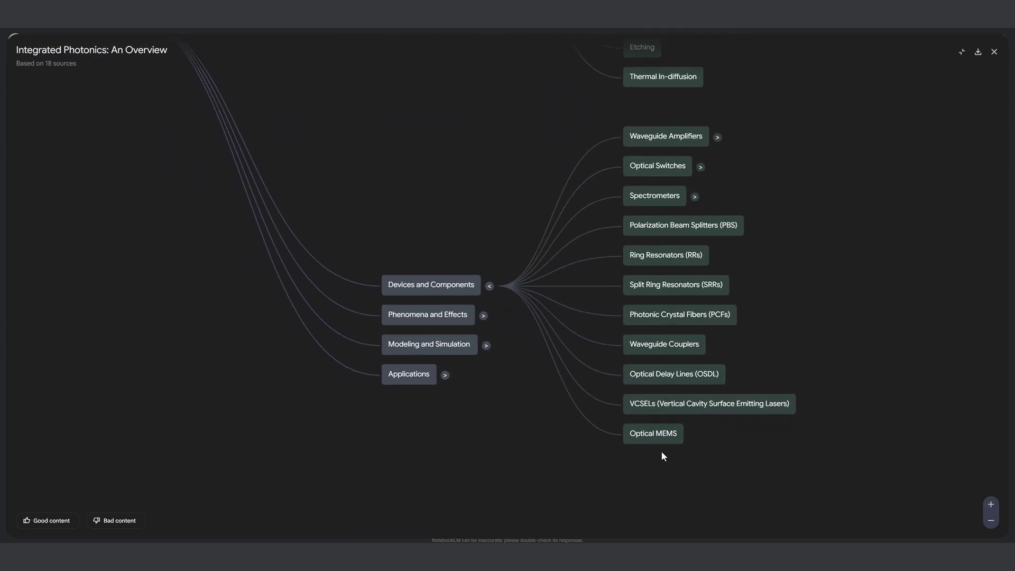
pyautogui.click(717, 138)
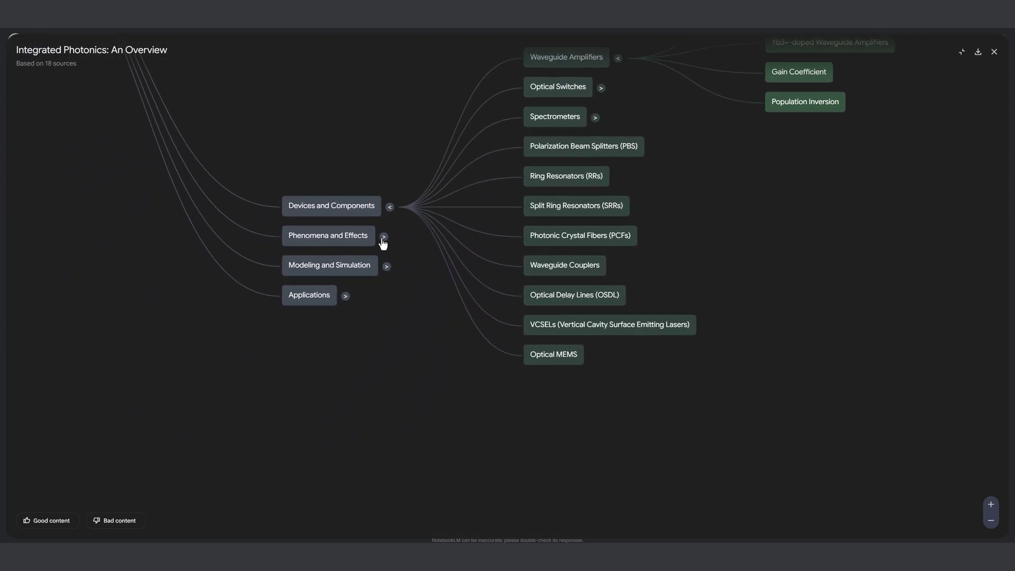
pyautogui.click(383, 237)
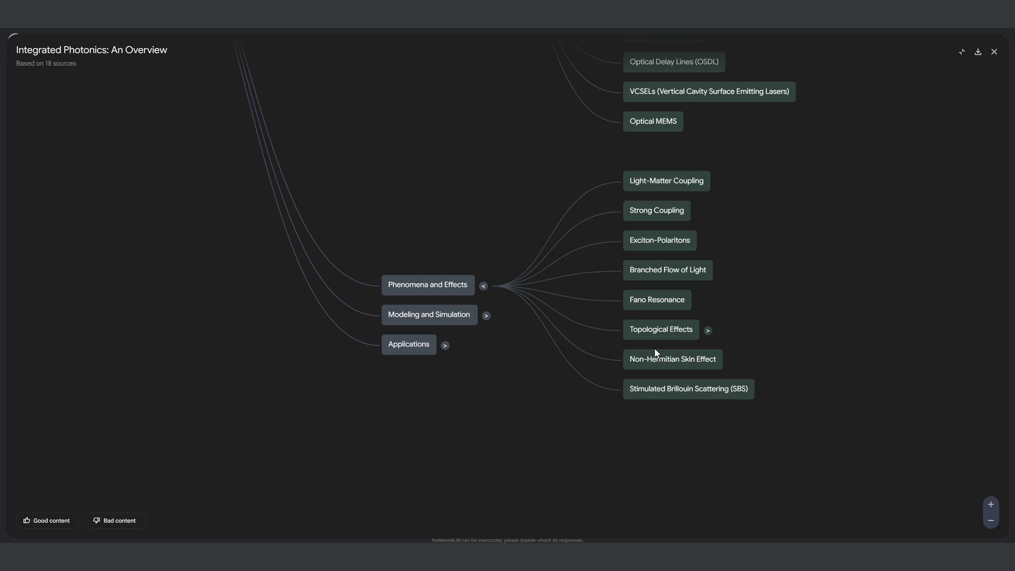
pyautogui.click(485, 316)
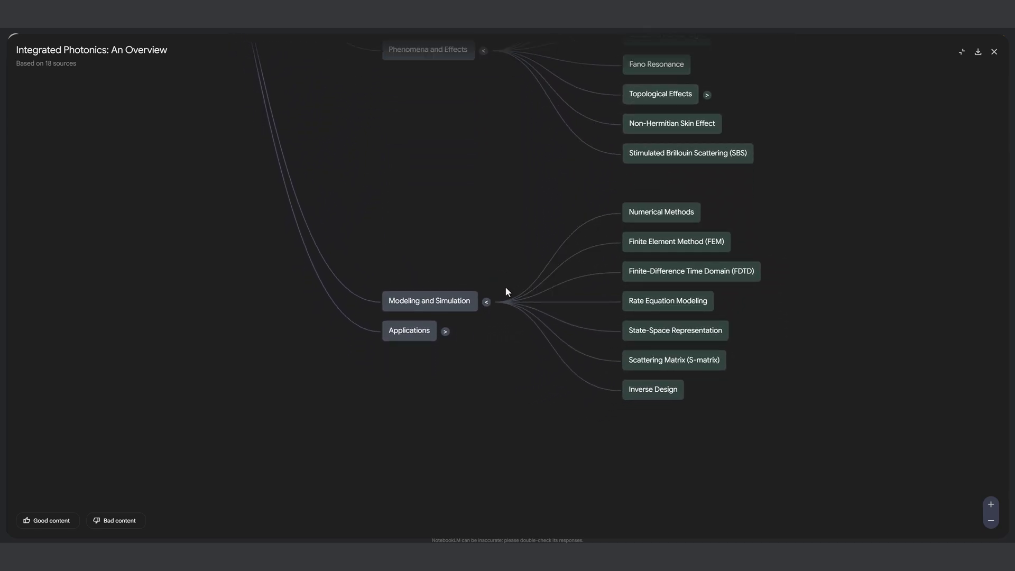
pyautogui.click(446, 317)
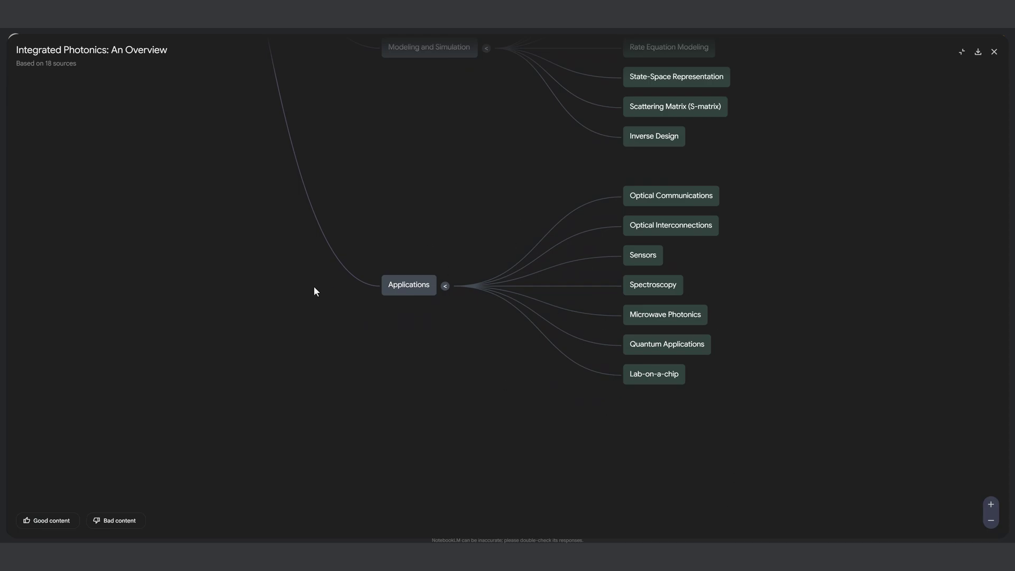
# - Pan and zoom across the expanded tree to inspect Modeling and Simulation and Applications
pyautogui.moveTo(352, 151); pyautogui.dragTo(453, 301)
pyautogui.scroll(-6, 472, 269)
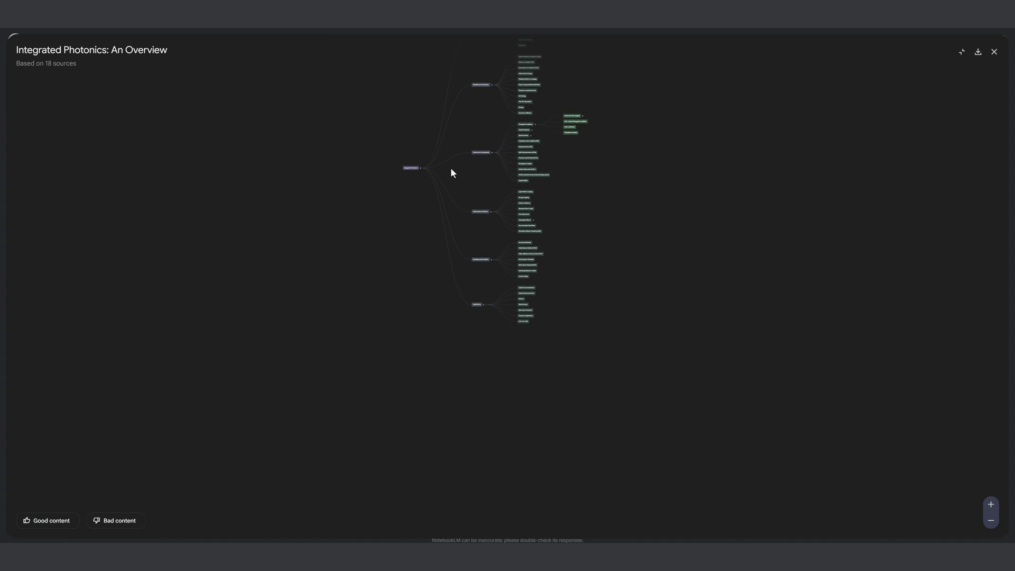
pyautogui.moveTo(452, 170); pyautogui.dragTo(516, 276)
pyautogui.scroll(2, 660, 211)
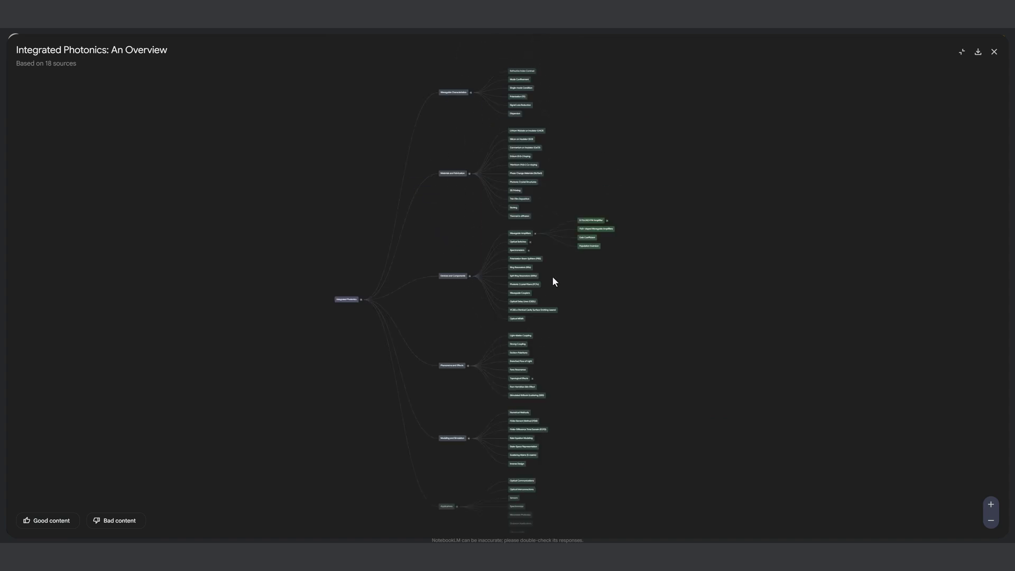
pyautogui.scroll(3, 594, 281)
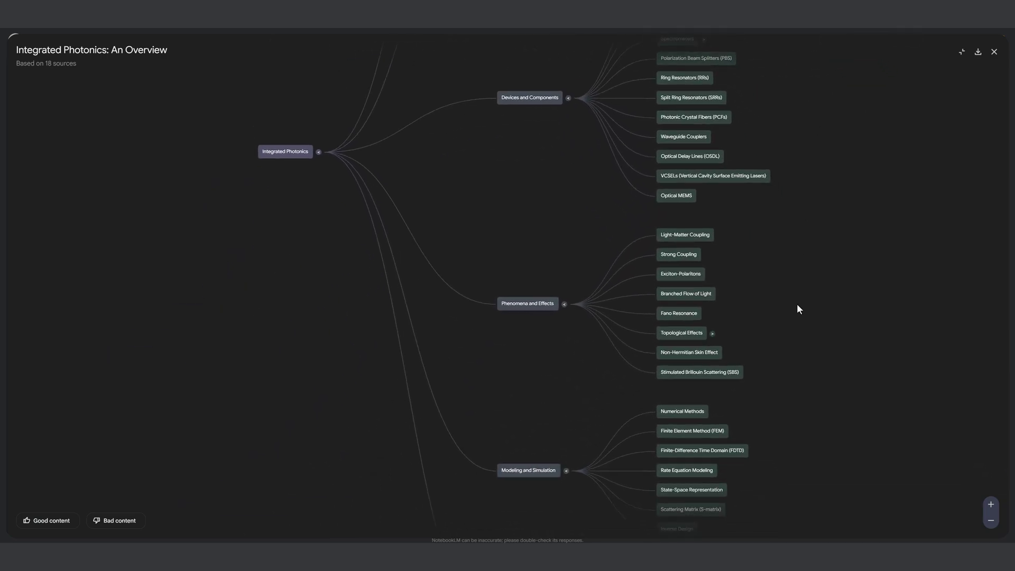
pyautogui.moveTo(797, 306); pyautogui.dragTo(737, 156)
pyautogui.moveTo(724, 383); pyautogui.dragTo(761, 243)
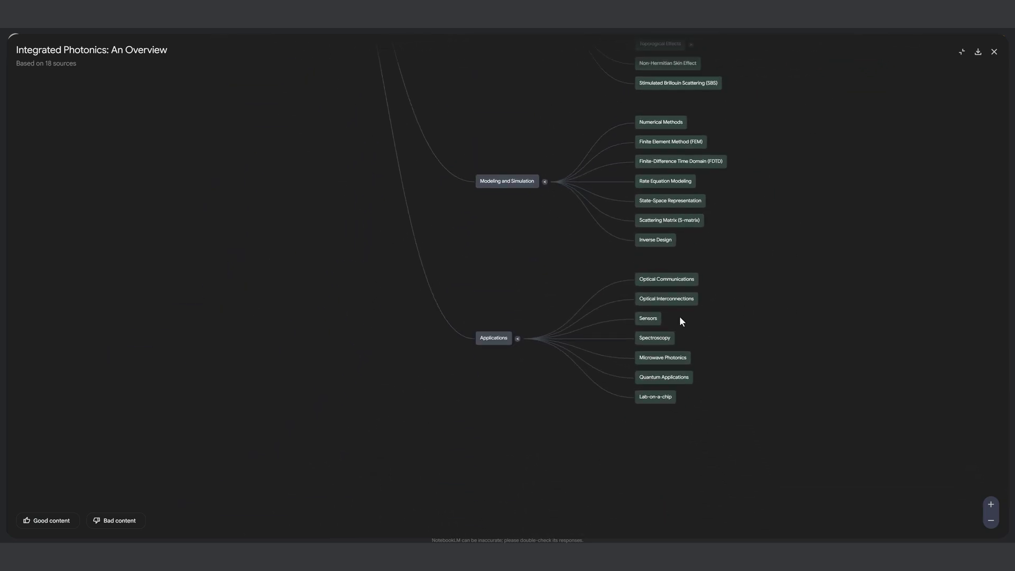
pyautogui.scroll(4, 661, 330)
# - Ask about Optical Interconnections and read citation 10's passage in the optical-switching comparison paper
pyautogui.click(682, 278)
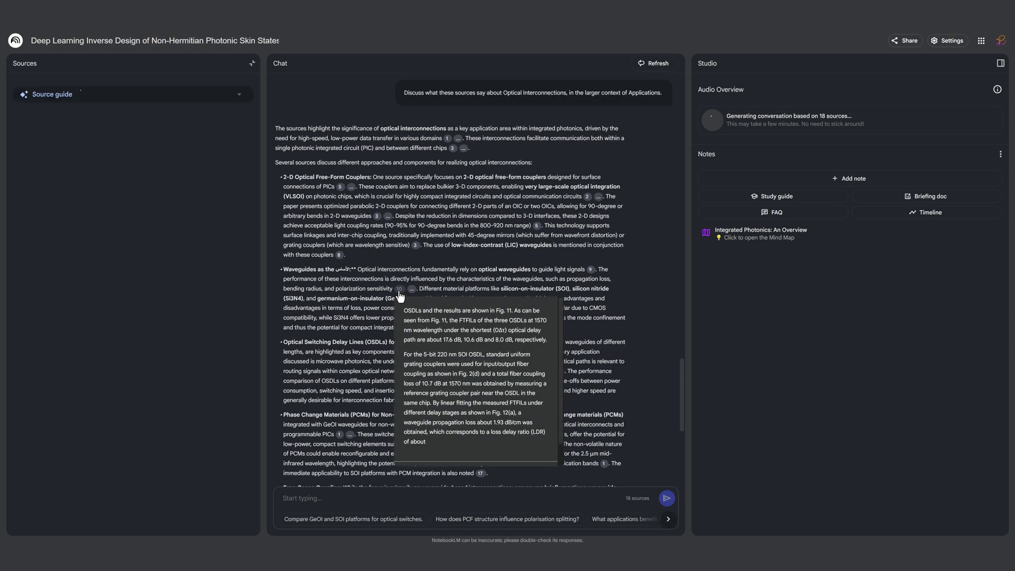
pyautogui.click(399, 288)
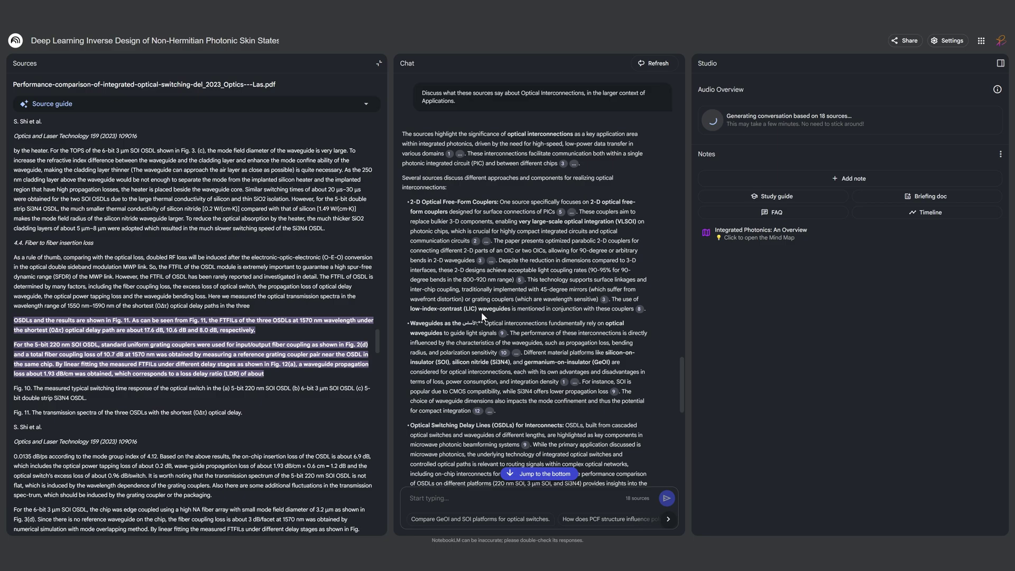
pyautogui.scroll(-10, 564, 338)
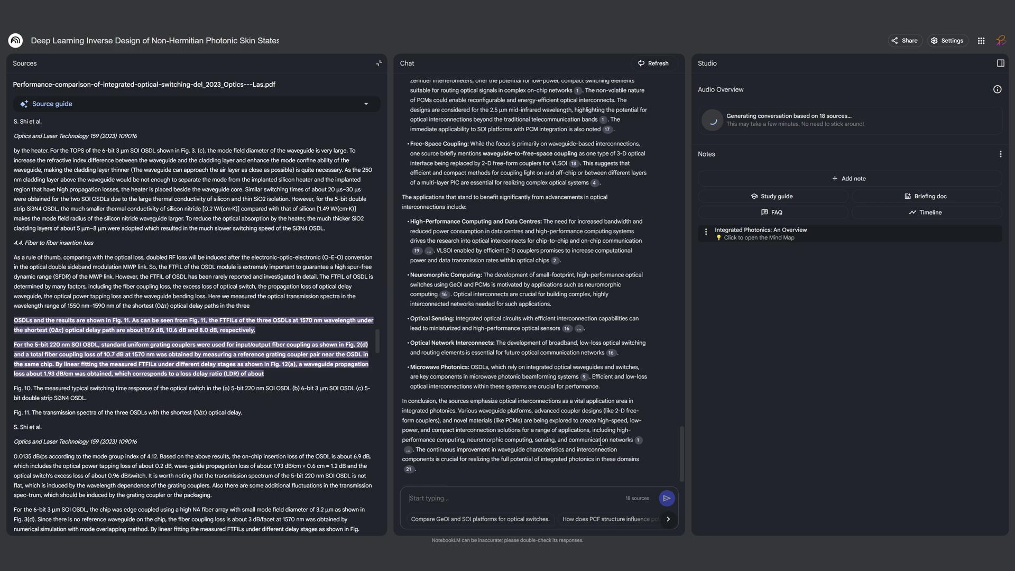
pyautogui.scroll(-1, 582, 443)
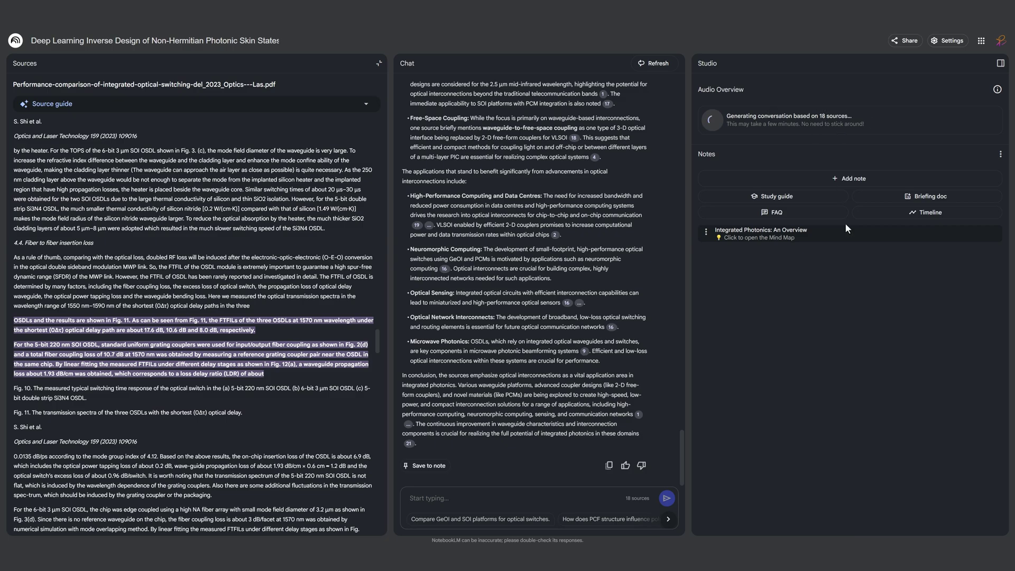
pyautogui.scroll(10, 554, 246)
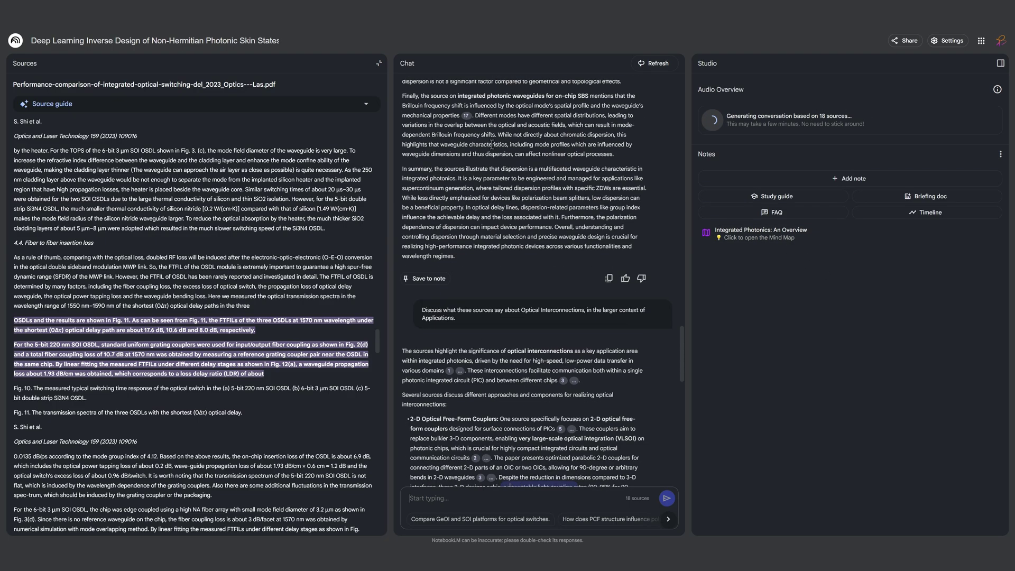
# - Return to the sources list, play the 30:50 audio overview from 07:36, and pause at 08:10
pyautogui.click(379, 64)
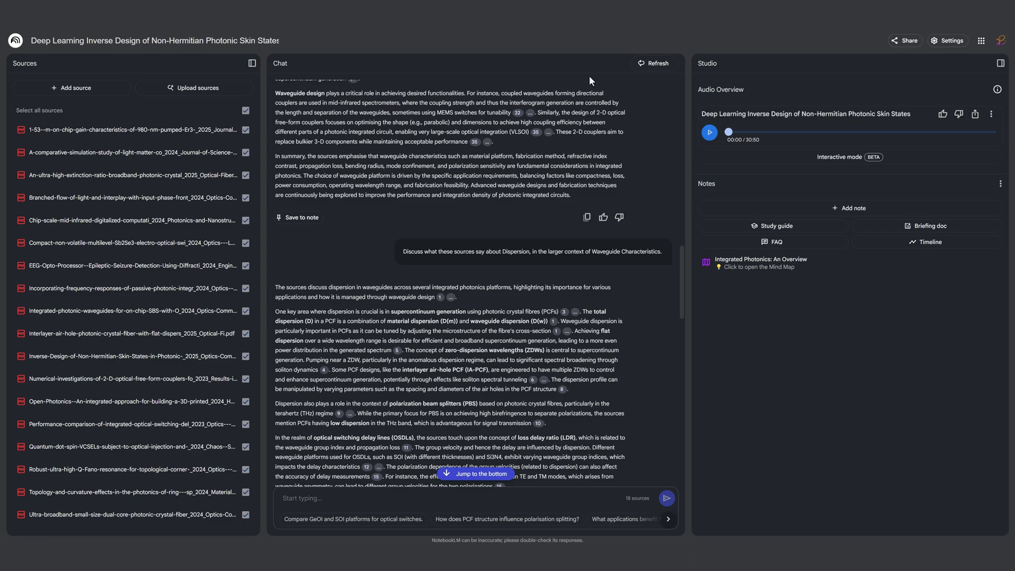
pyautogui.click(709, 134)
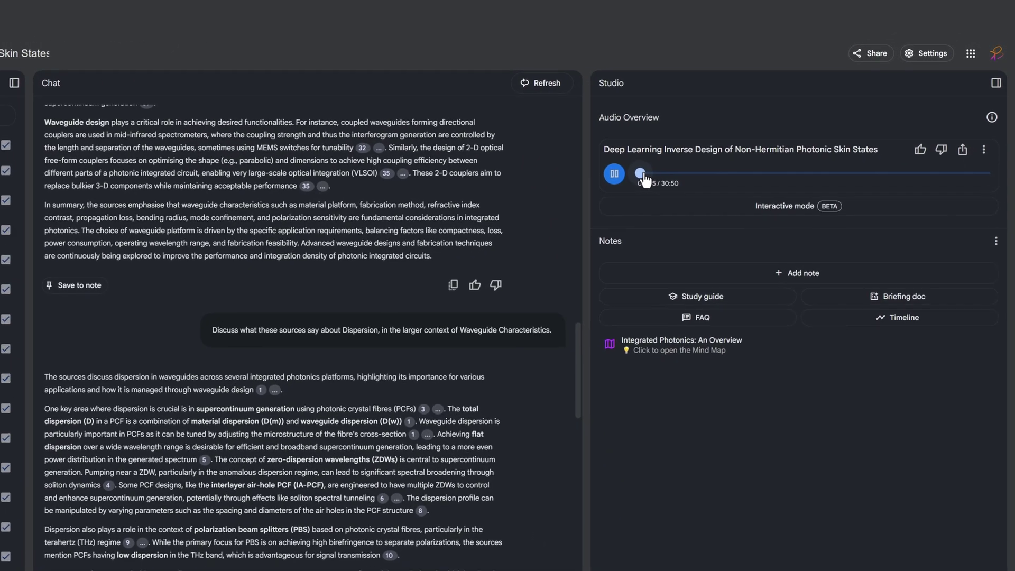
pyautogui.click(793, 132)
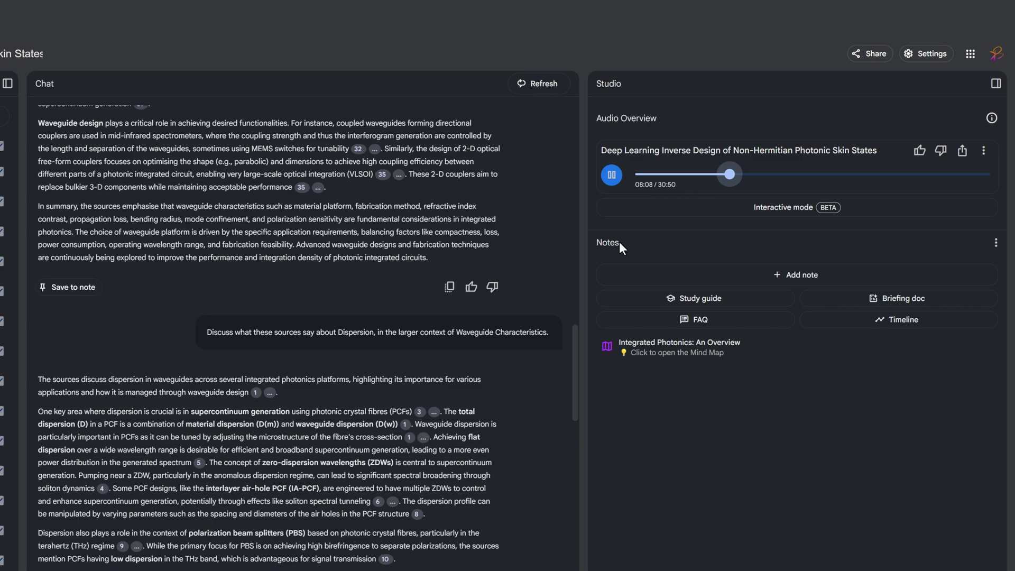
pyautogui.click(611, 174)
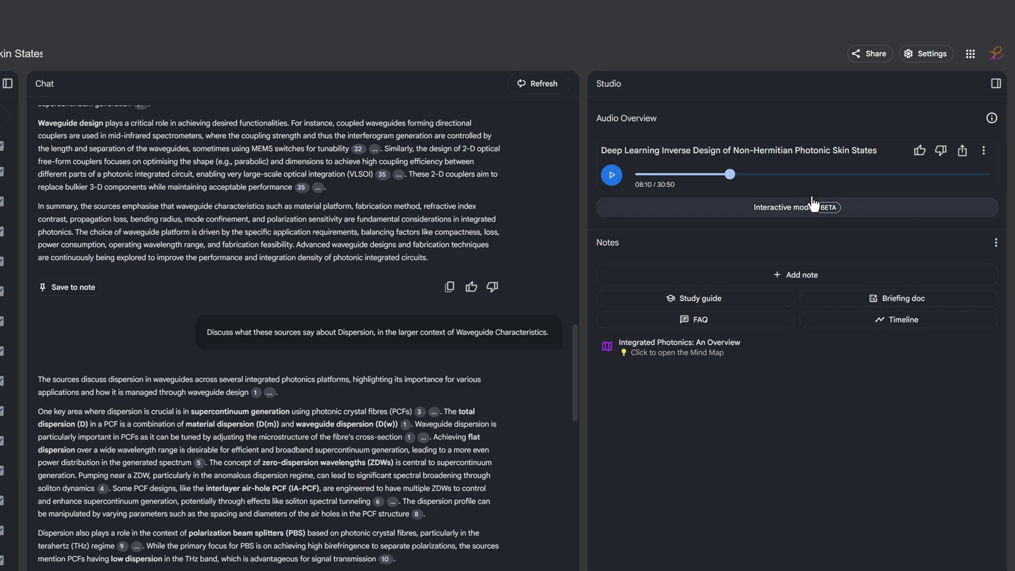
# - Switch the audio overview to Interactive mode (BETA) and join the hosts' conversation
pyautogui.click(779, 208)
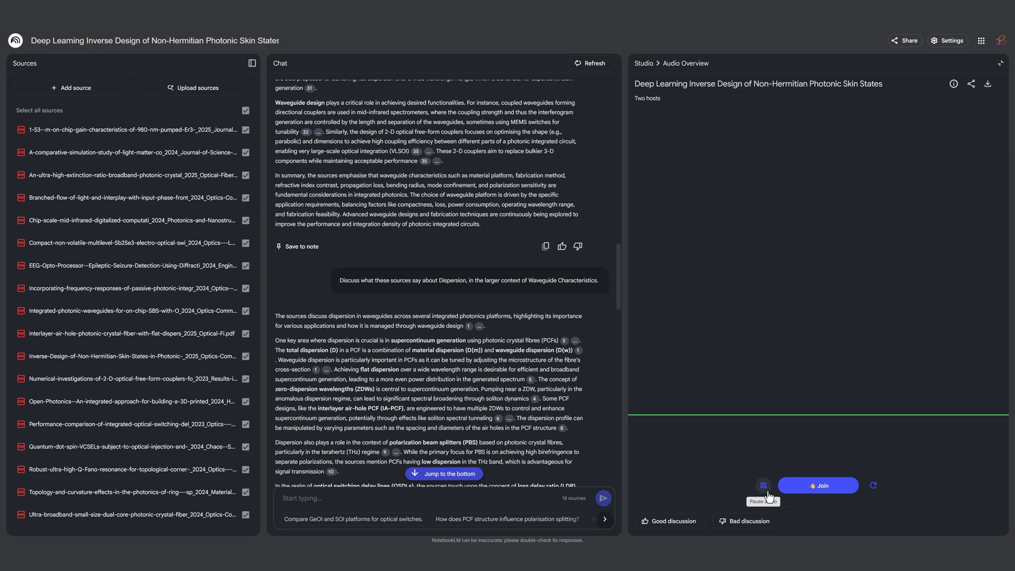
pyautogui.click(830, 487)
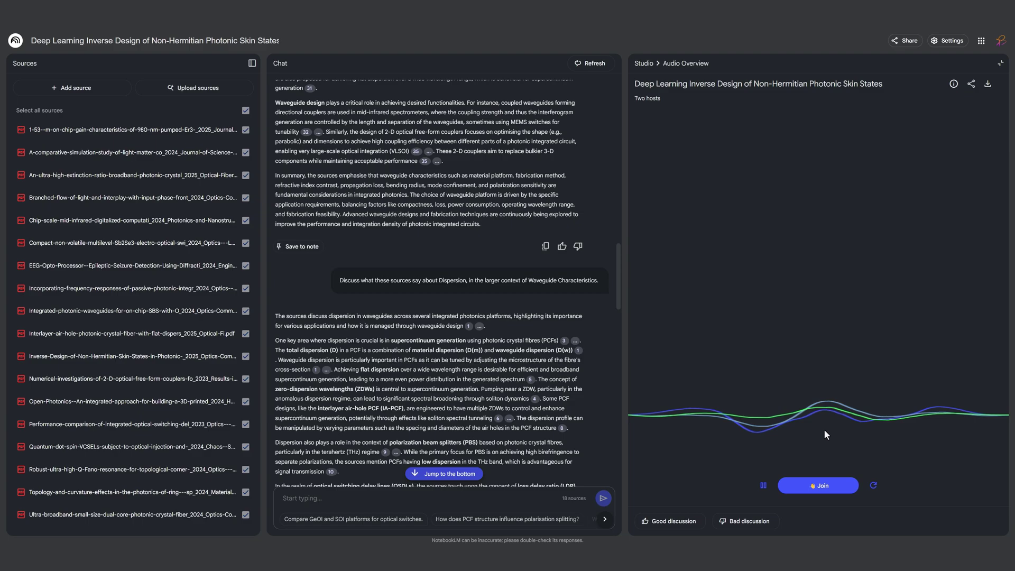
# - Try joining the two hosts' interactive conversation again
pyautogui.click(825, 486)
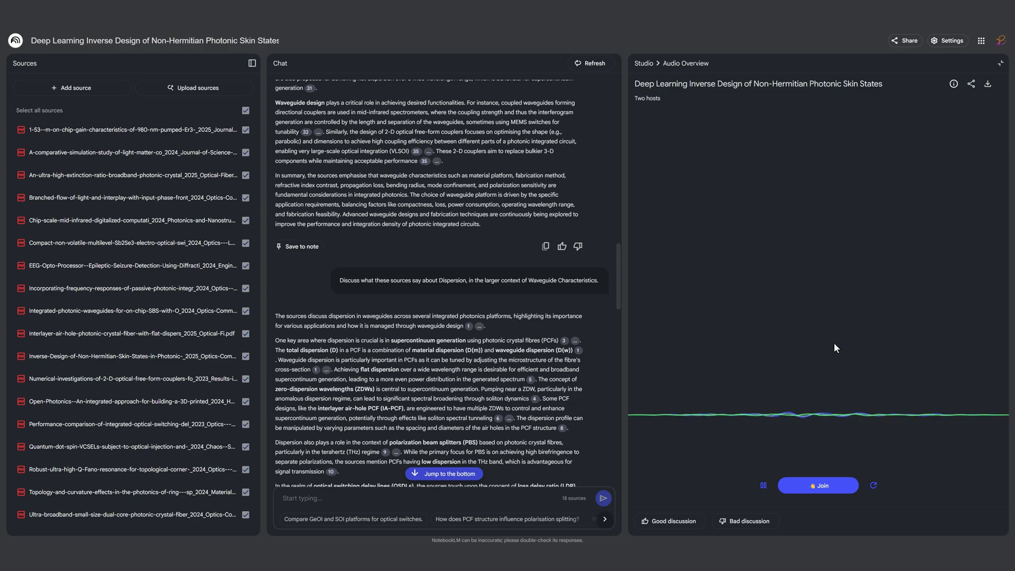
# - Pause the interactive audio and collapse back to the Studio panel
pyautogui.click(764, 485)
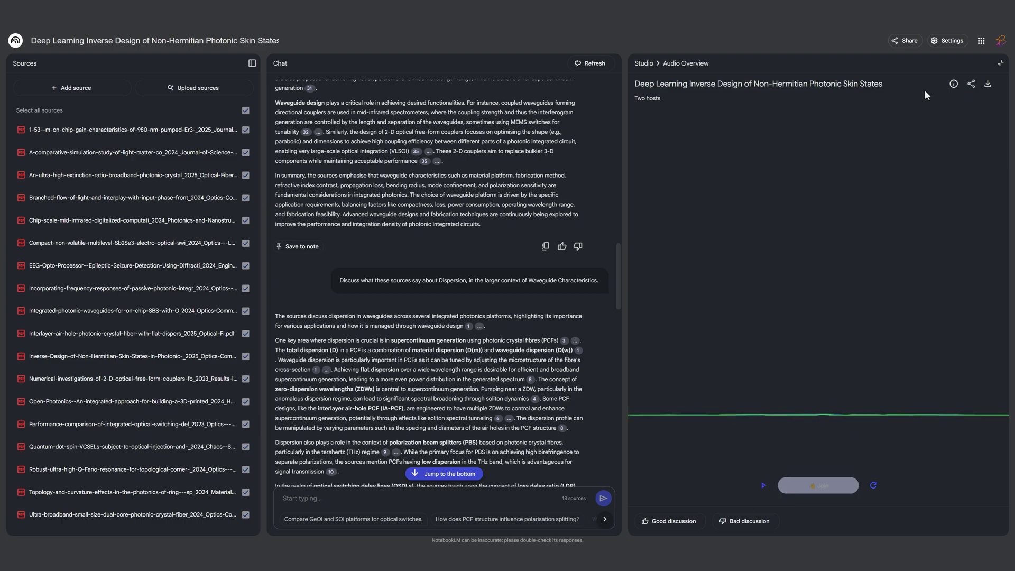
pyautogui.click(1000, 64)
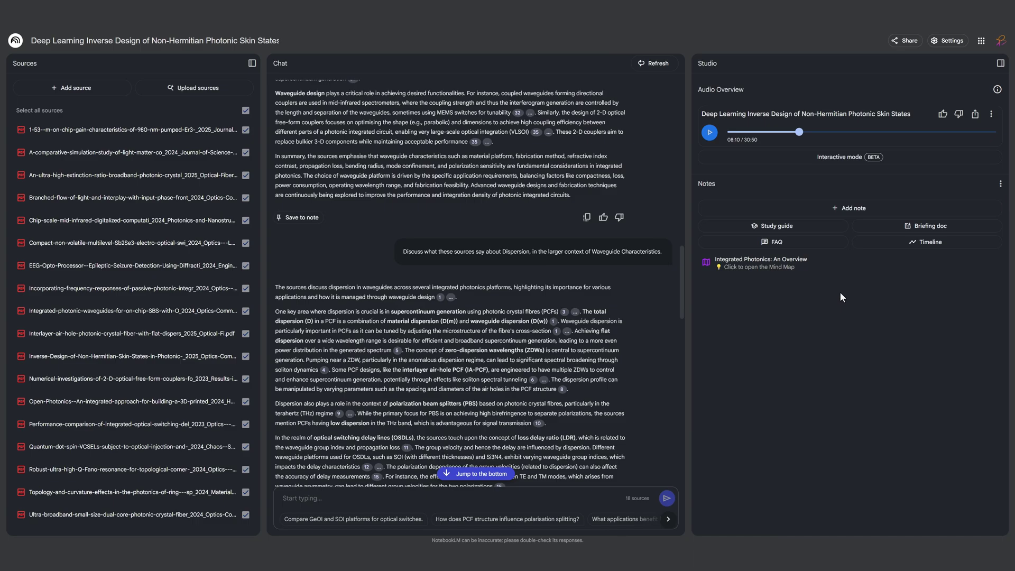